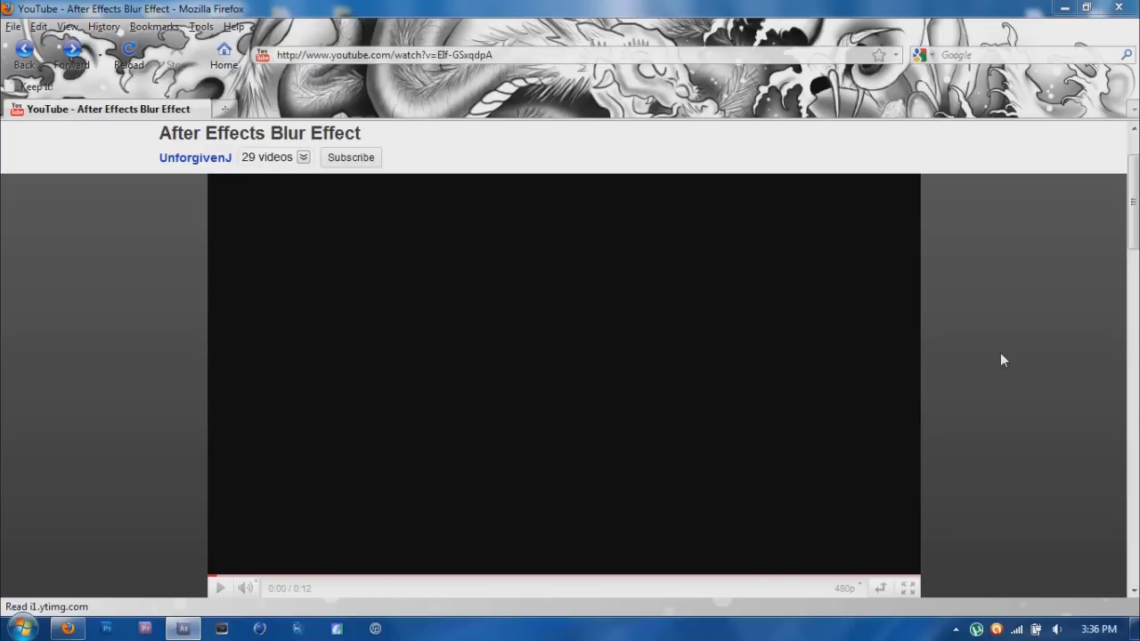
- Play the After Effects Blur Effect example video and pause it at 0:09
left_click(903, 287)
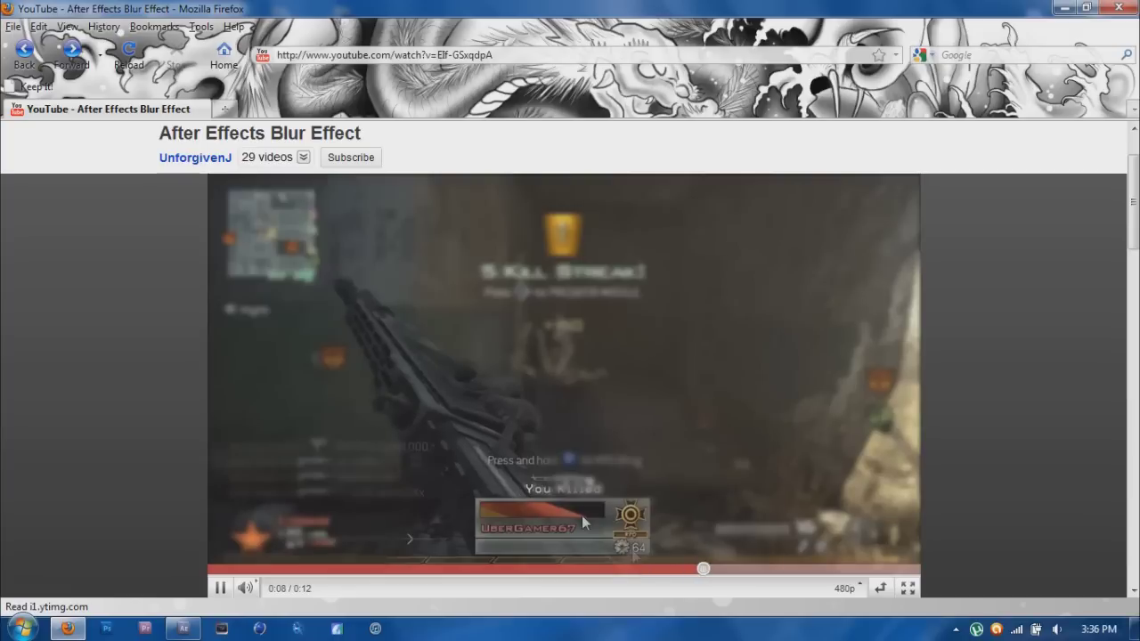
left_click(449, 487)
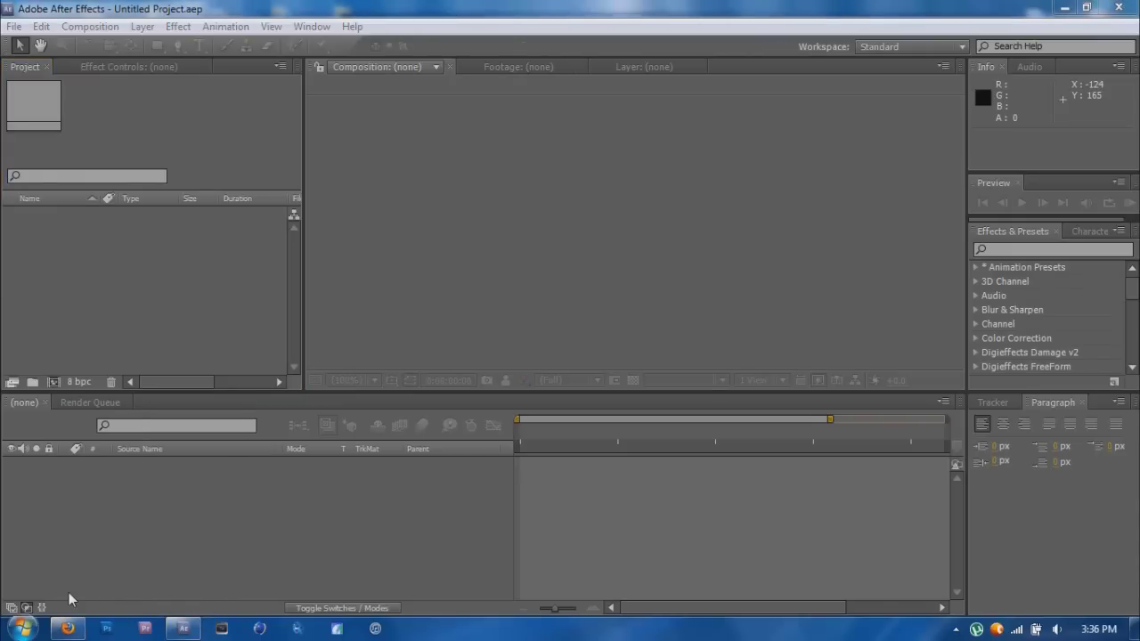
- Import TripleSpas.mp4 and build a TripleSpas composition from it
double_click(101, 251)
left_click(428, 255)
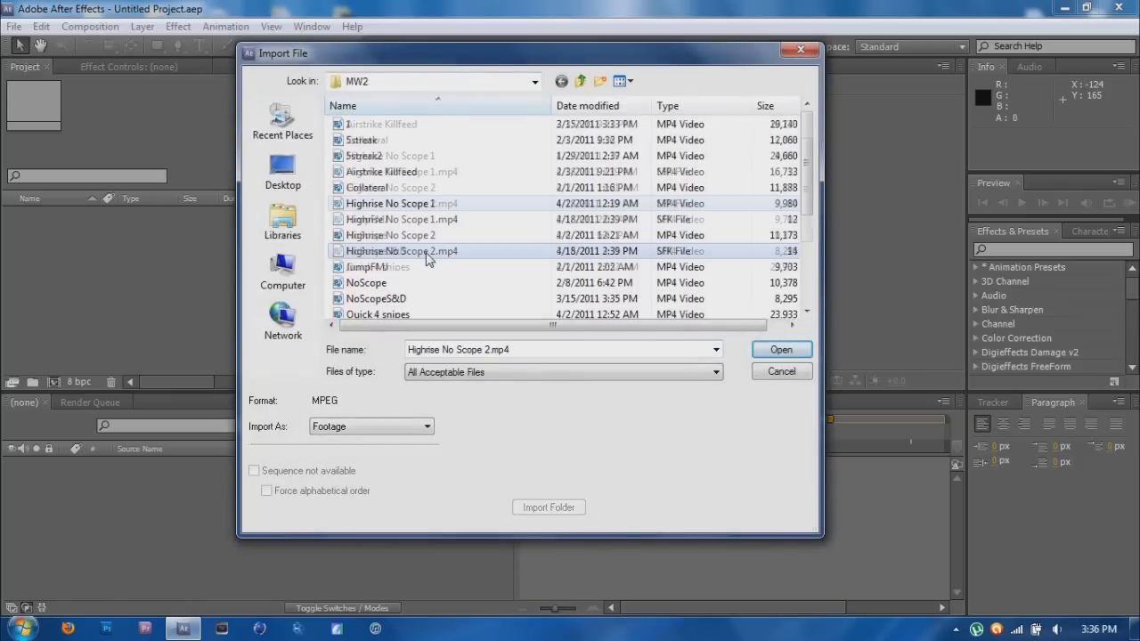
scroll(427, 258, "down", 3)
left_click(376, 285)
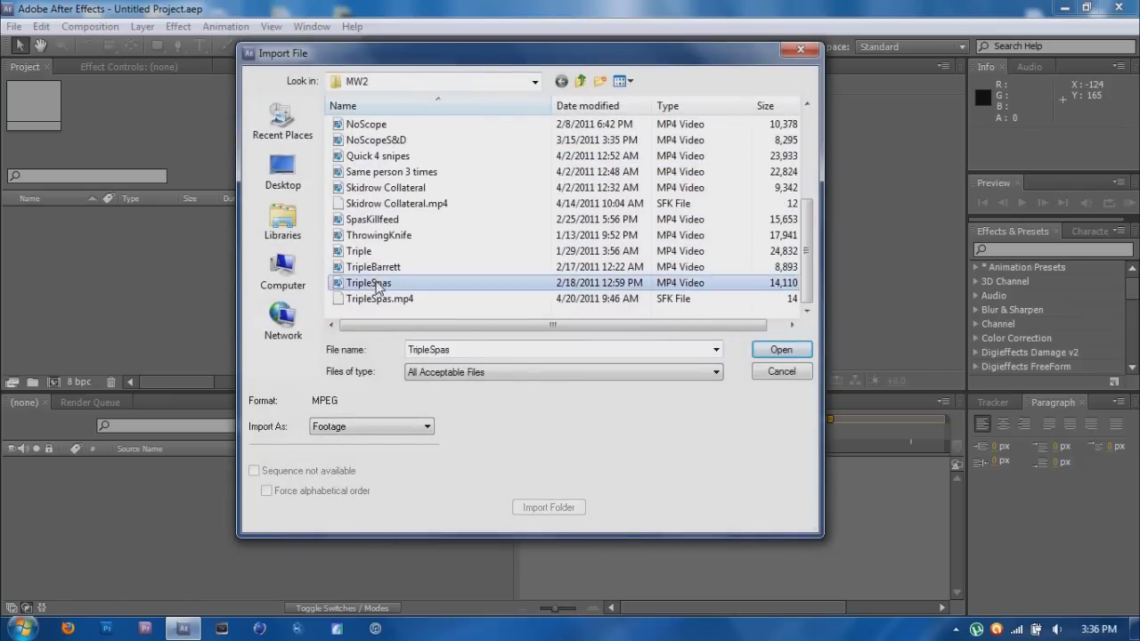
double_click(376, 285)
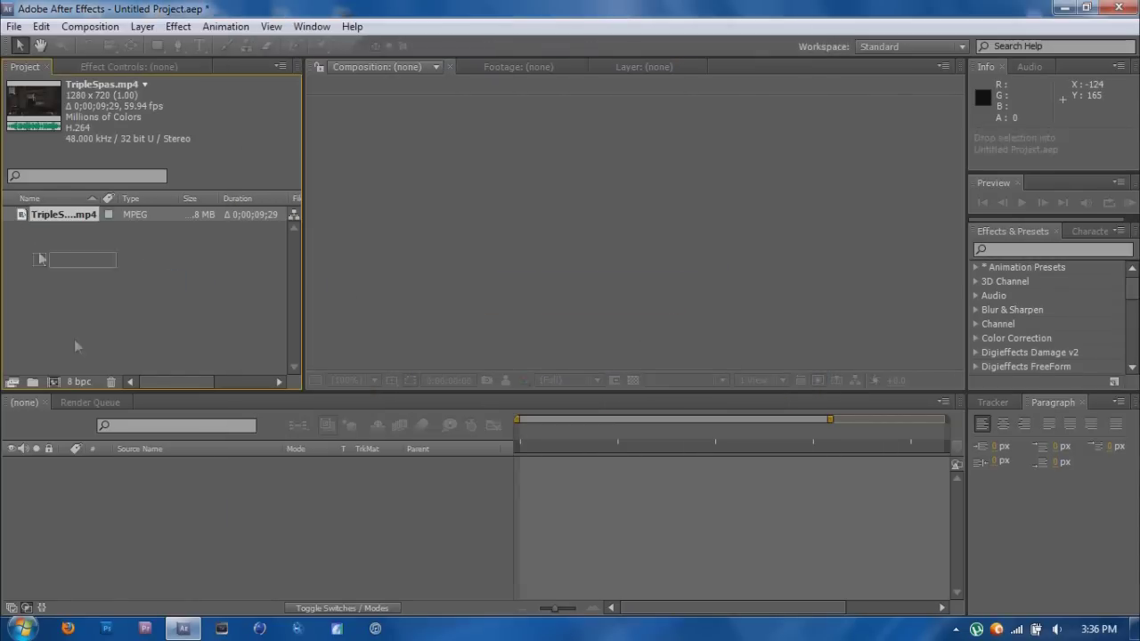
left_click_drag(75, 343, 113, 494)
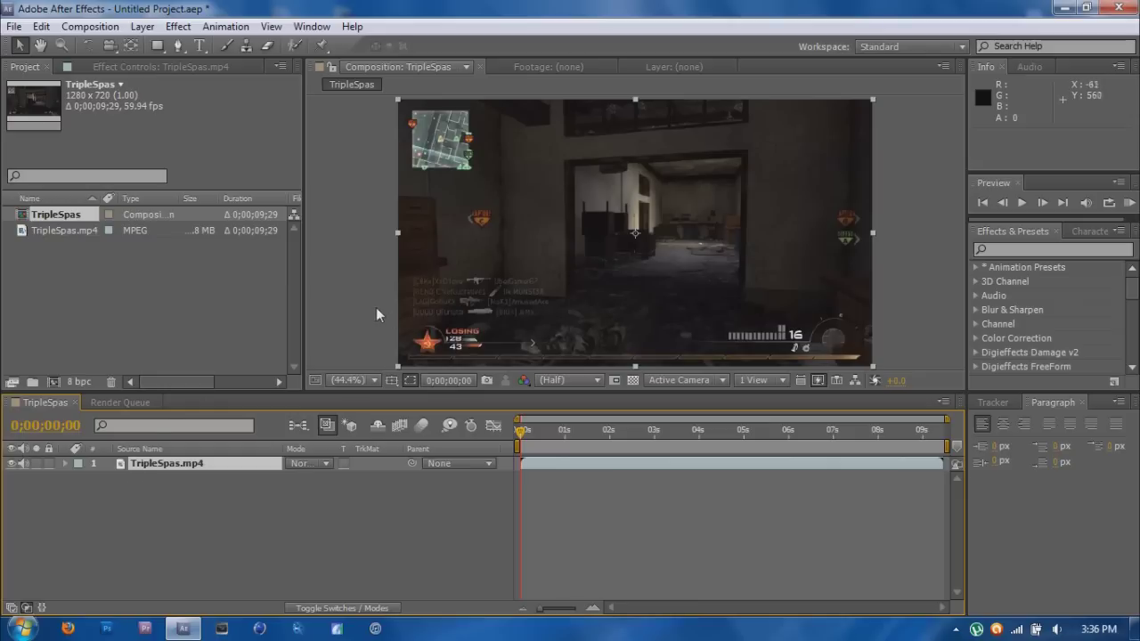
- Add Adjustment Layer 1 above the TripleSpas.mp4 footage layer
left_click(376, 314)
left_click(138, 464)
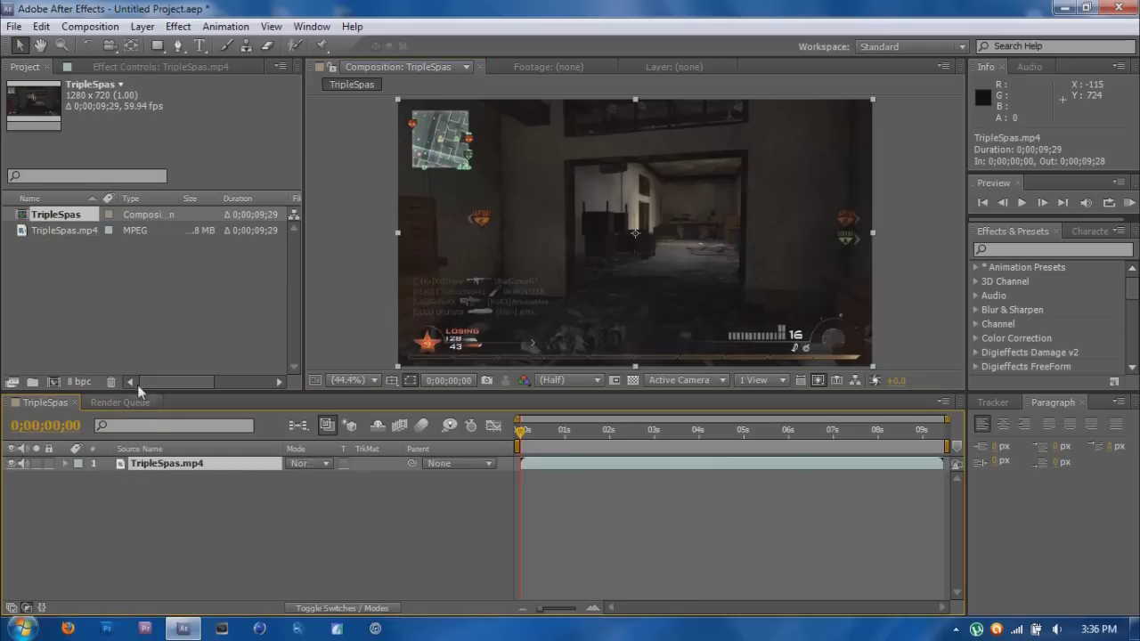
right_click(176, 496)
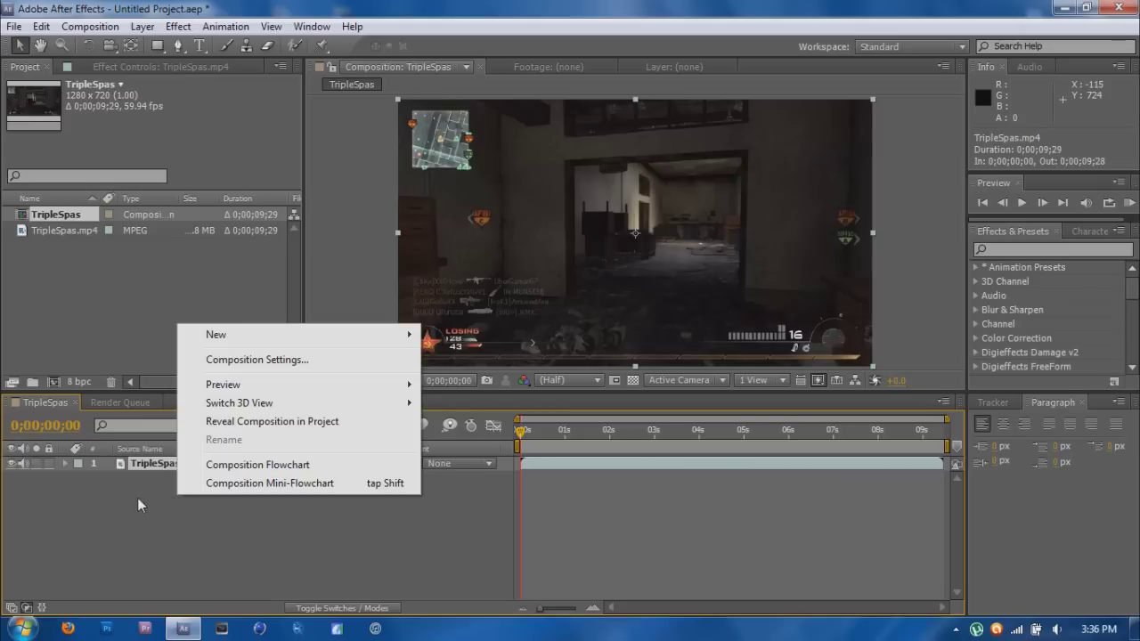
mouse_move(378, 335)
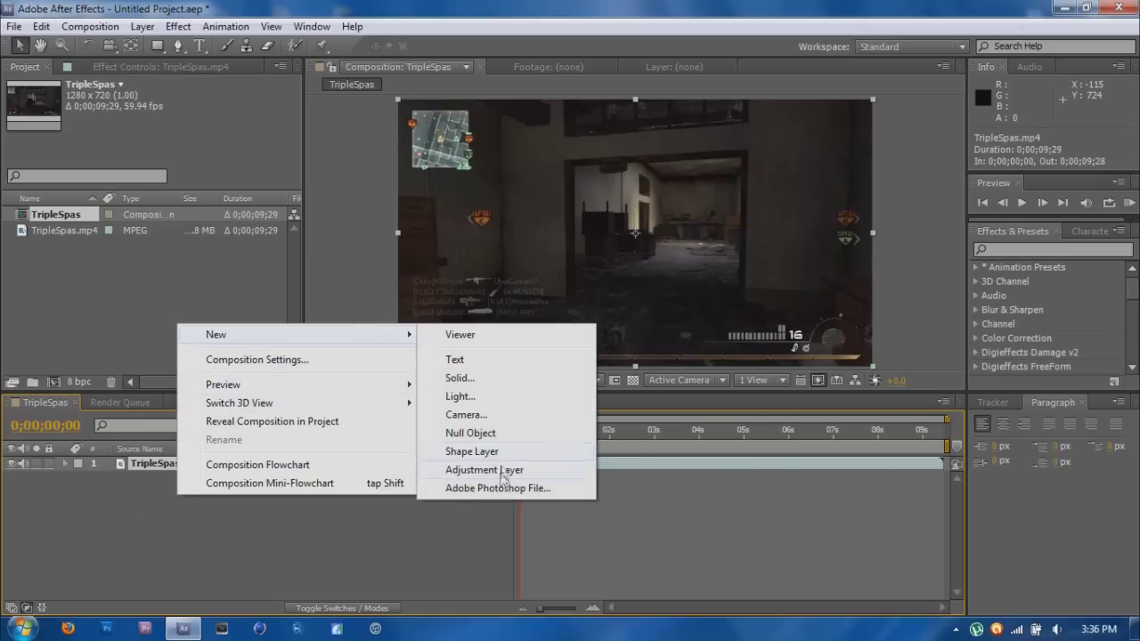
left_click(504, 472)
left_click(201, 464)
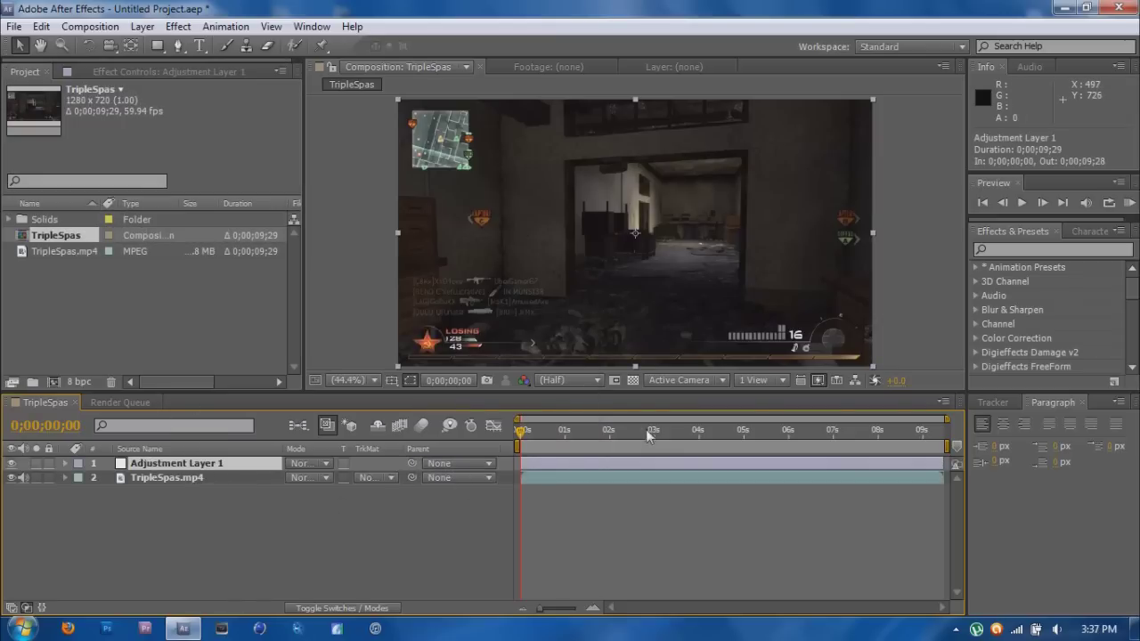
- Apply the RE:Vision Twixtor effect to Adjustment Layer 1
left_click_drag(672, 433, 836, 437)
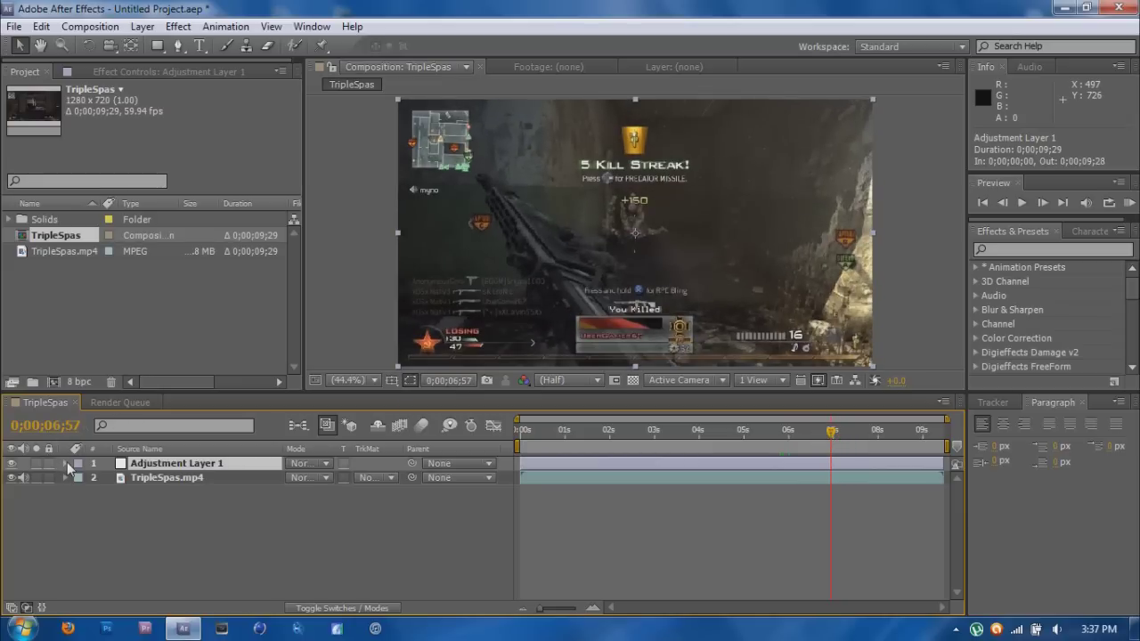
left_click(178, 26)
mouse_move(303, 422)
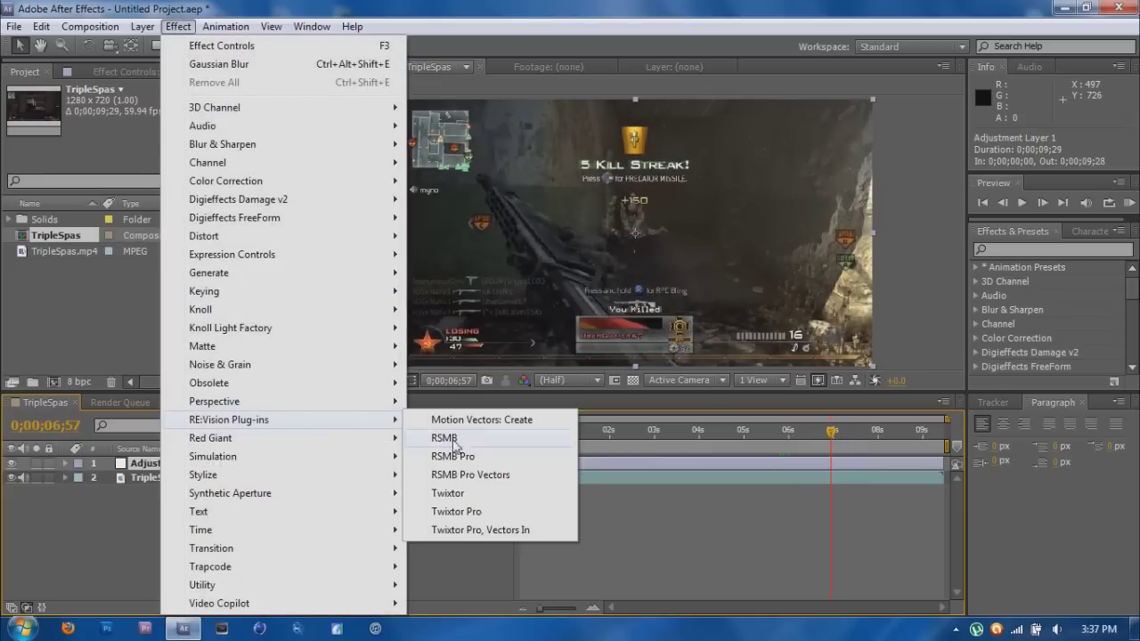
left_click(447, 492)
- Keyframe Twixtor's Speed % from 100 down to 1.000 at the clip's end
left_click(65, 463)
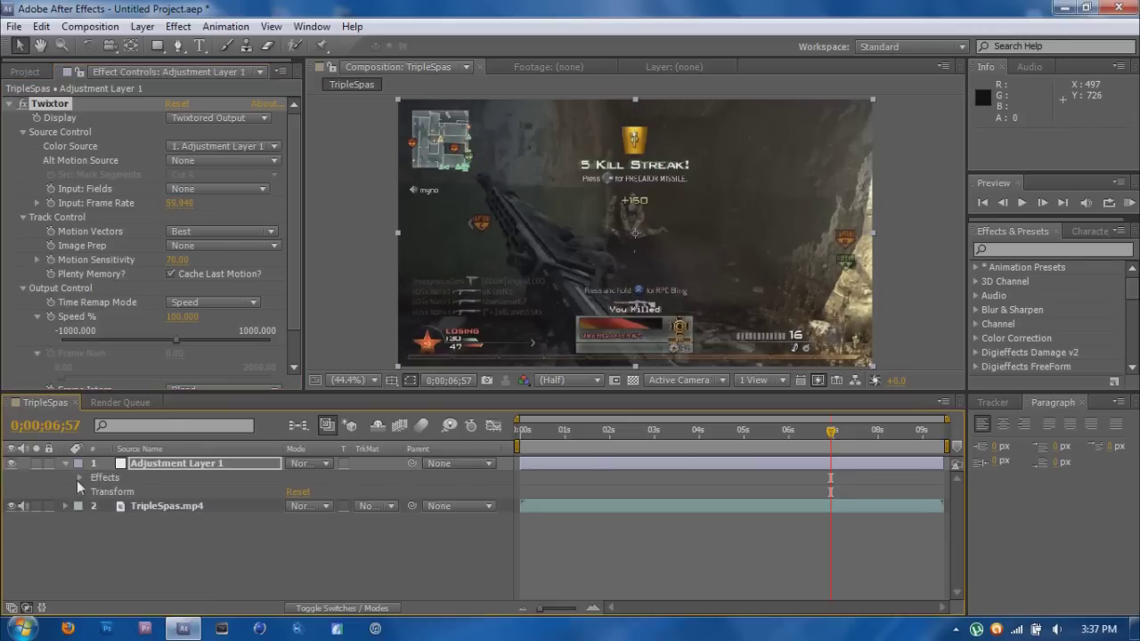
left_click(79, 477)
scroll(179, 516, "down", 3)
left_click(136, 536)
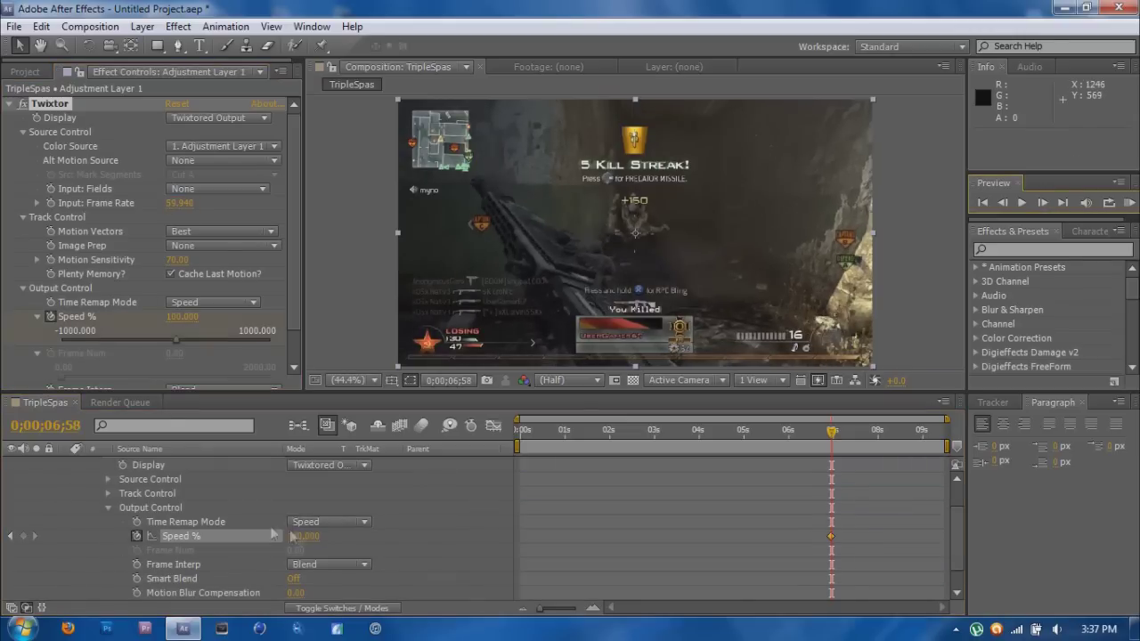
left_click(290, 536)
type("1")
key("Return")
key("End")
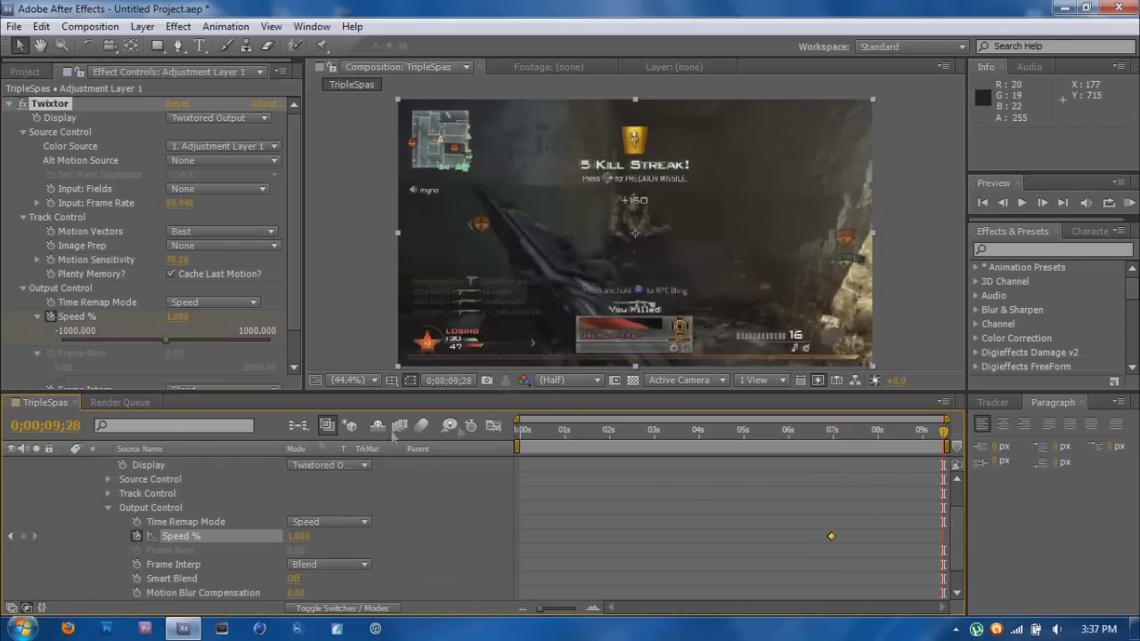
scroll(89, 499, "up", 3)
left_click(65, 463)
left_click(153, 512)
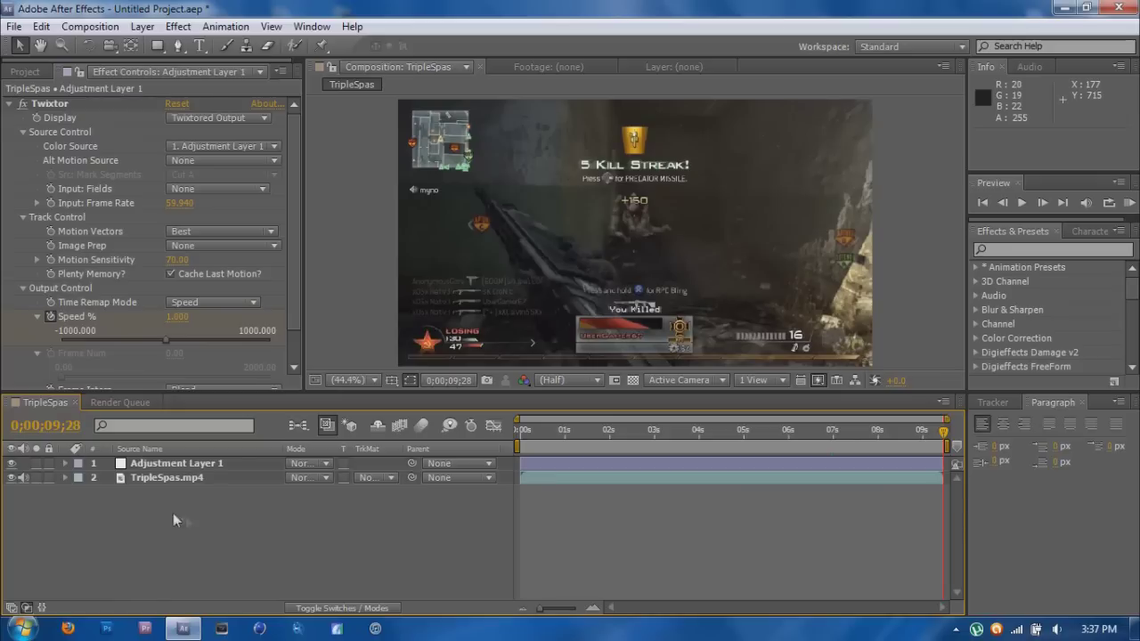
- Add a second adjustment layer, Adjustment Layer 2, on top of the stack
left_click(10, 104)
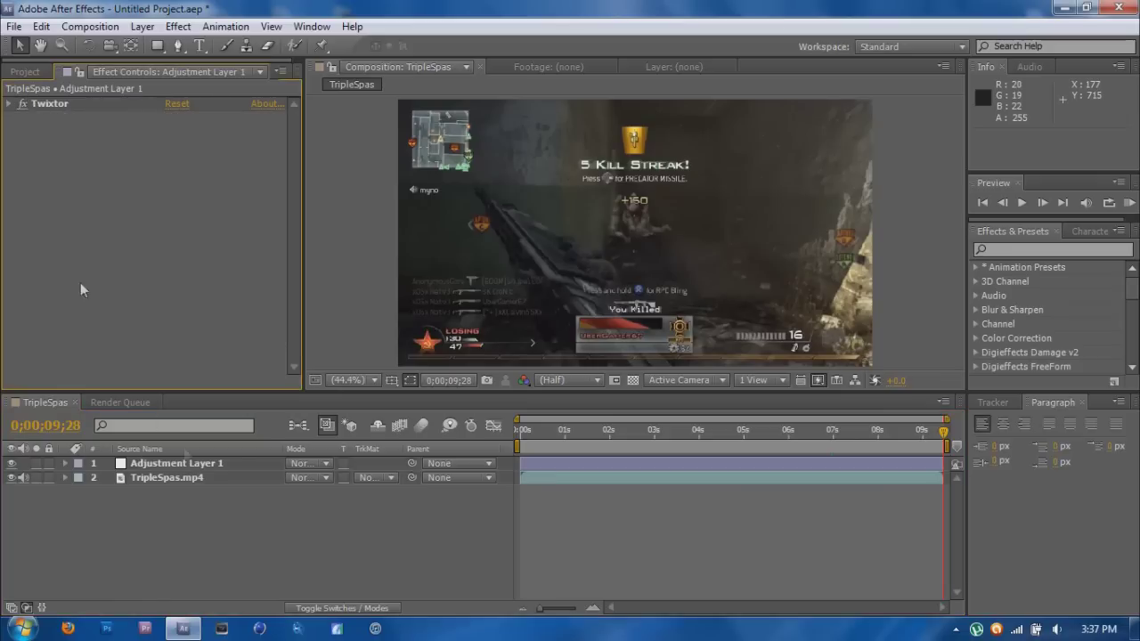
right_click(233, 539)
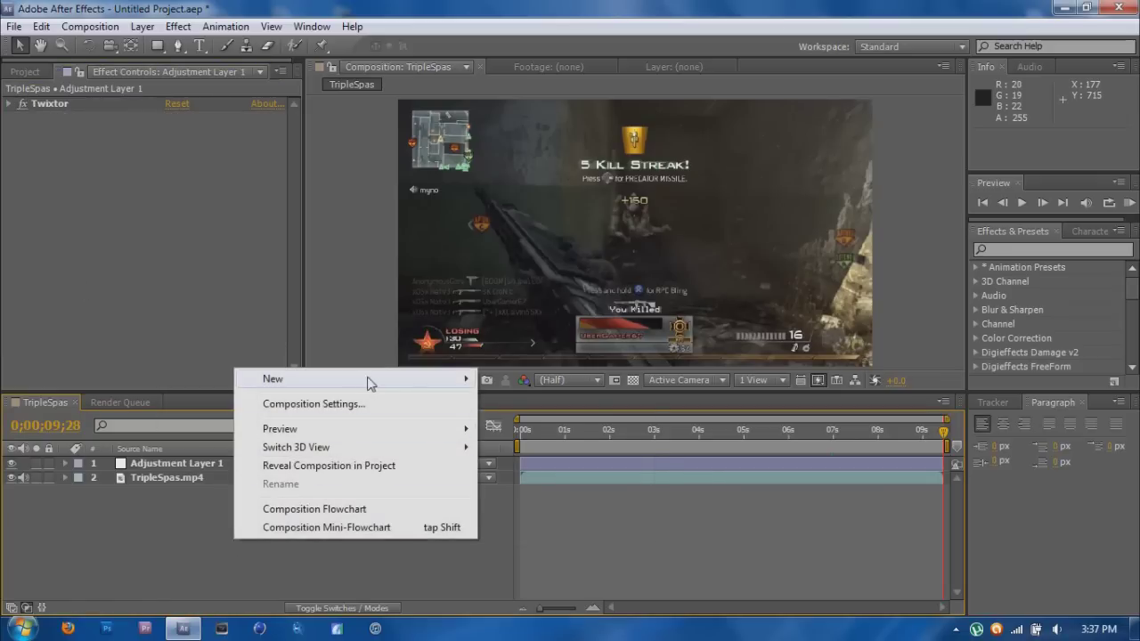
mouse_move(453, 380)
left_click(540, 514)
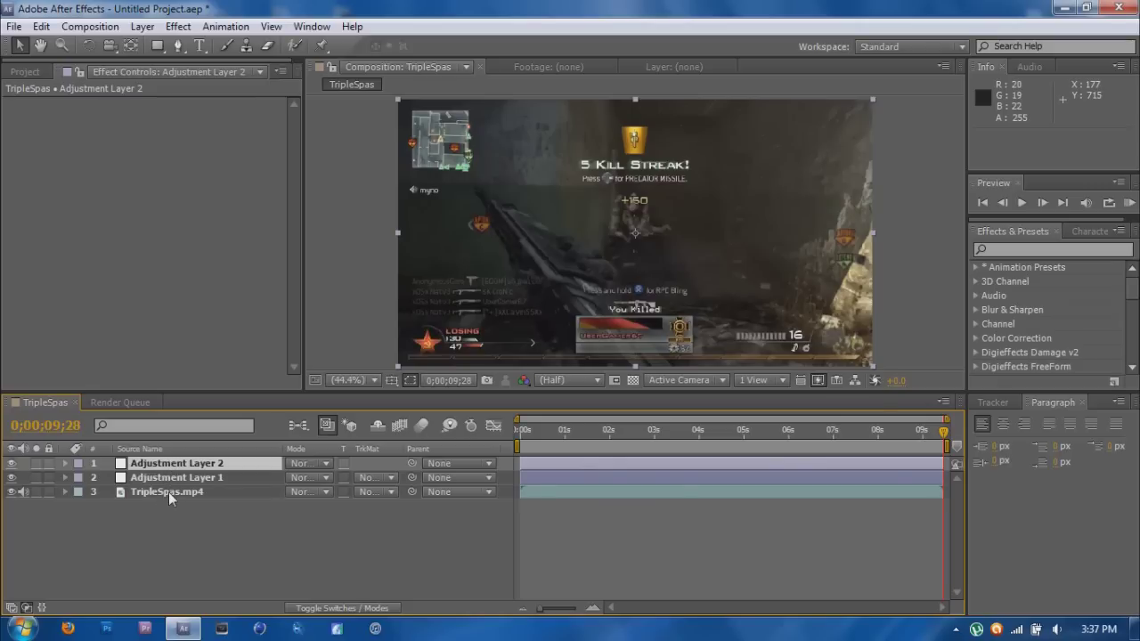
- Apply Gaussian Blur to Adjustment Layer 2 with Blurriness 10.0
left_click(178, 27)
mouse_move(319, 152)
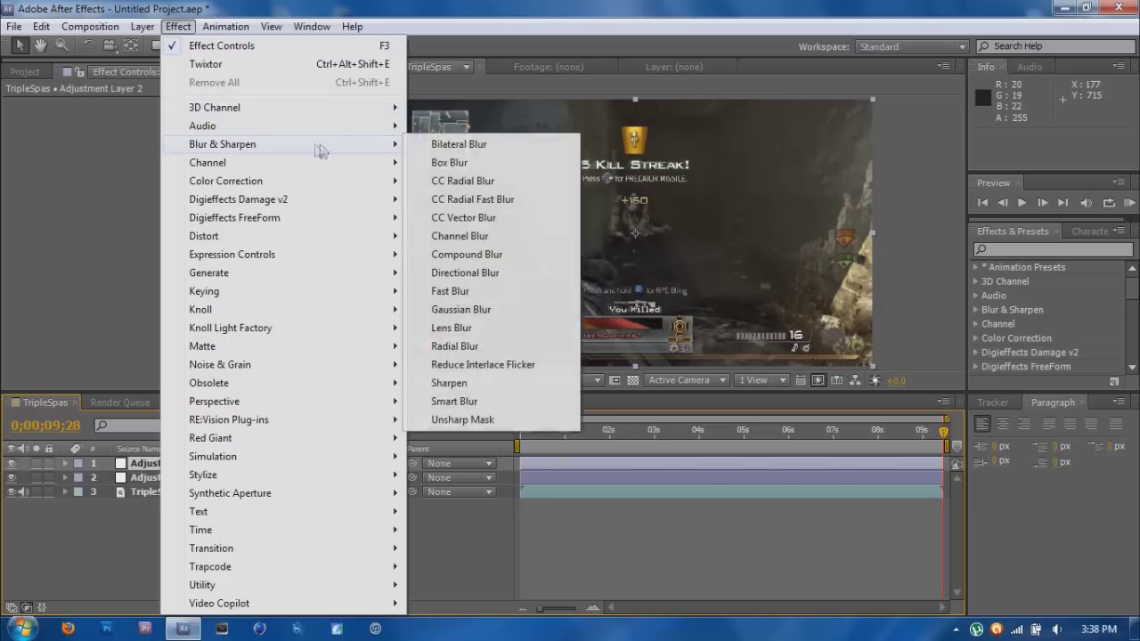
left_click(461, 309)
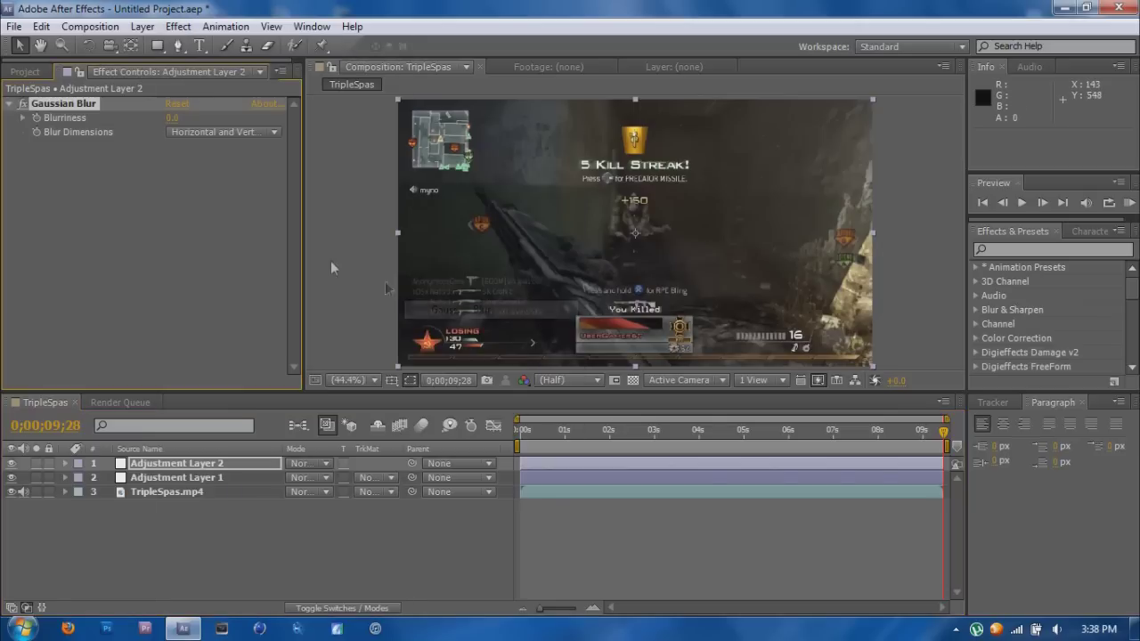
left_click_drag(182, 118, 238, 121)
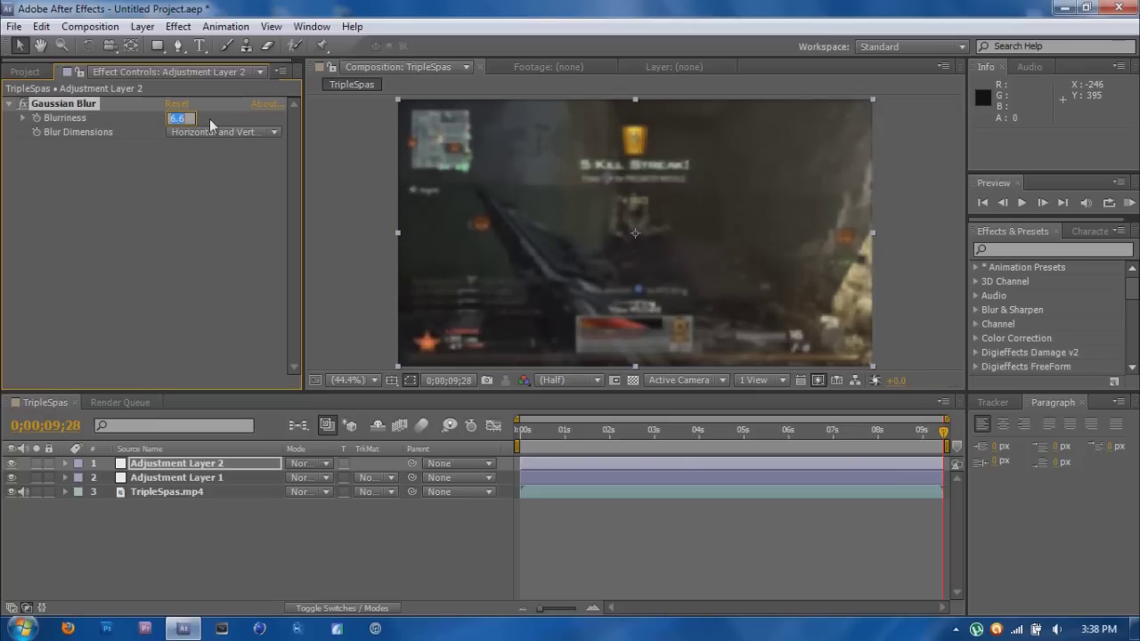
type("10")
key("Return")
left_click(373, 202)
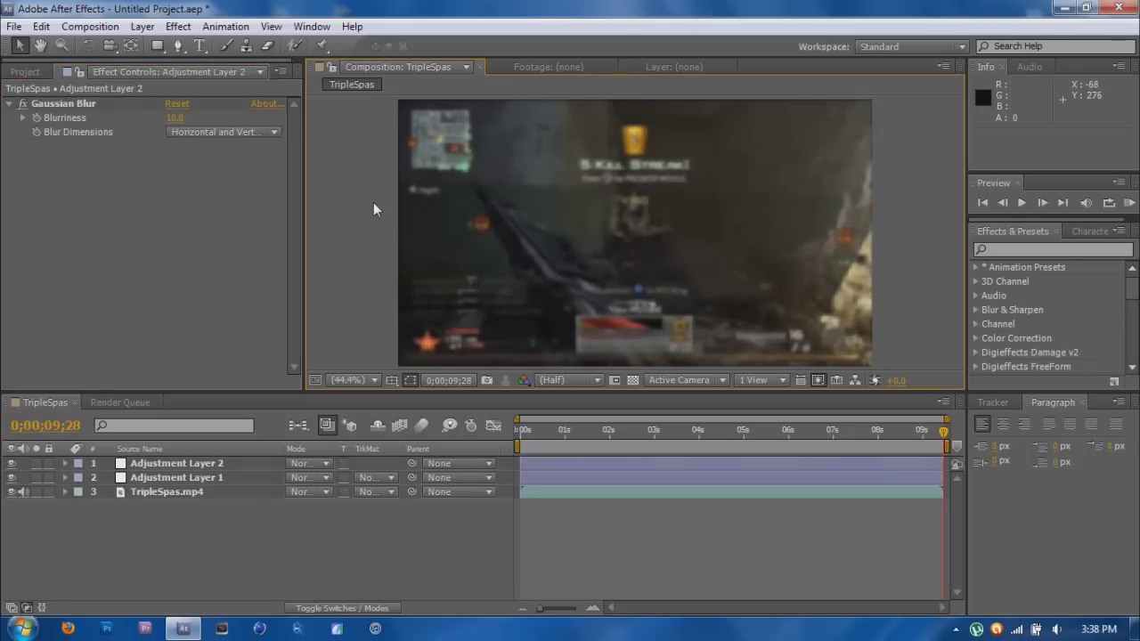
- Zoom the comp view to 100% on the lower frame and hide Adjustment Layer 2
left_click(199, 466)
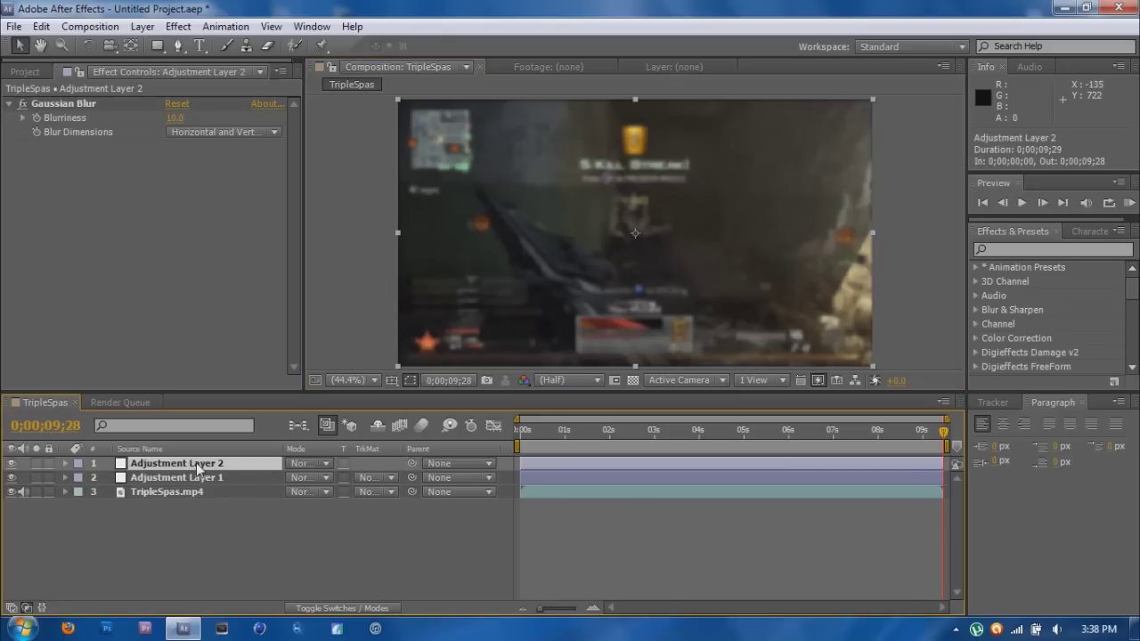
left_click(179, 47)
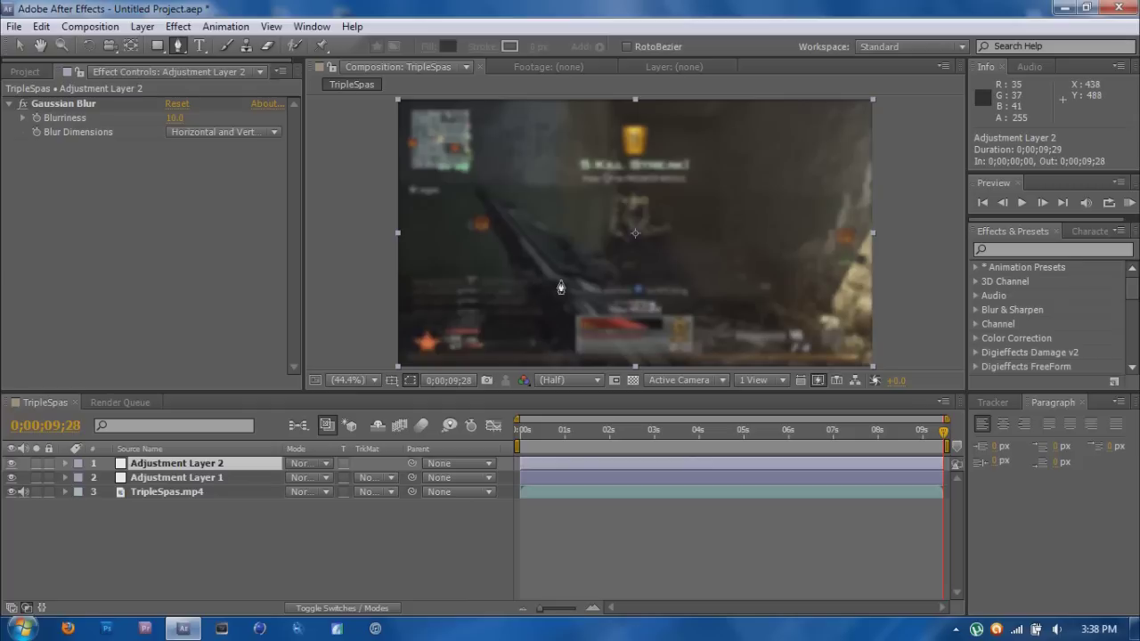
key("h")
left_click_drag(570, 282, 544, 254)
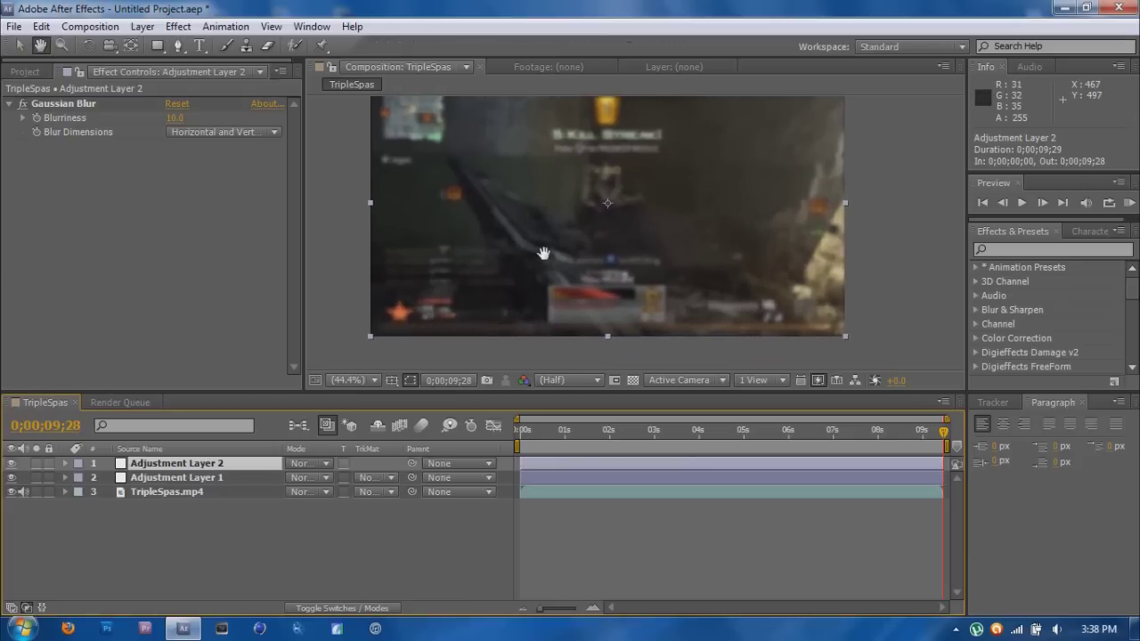
left_click(543, 253)
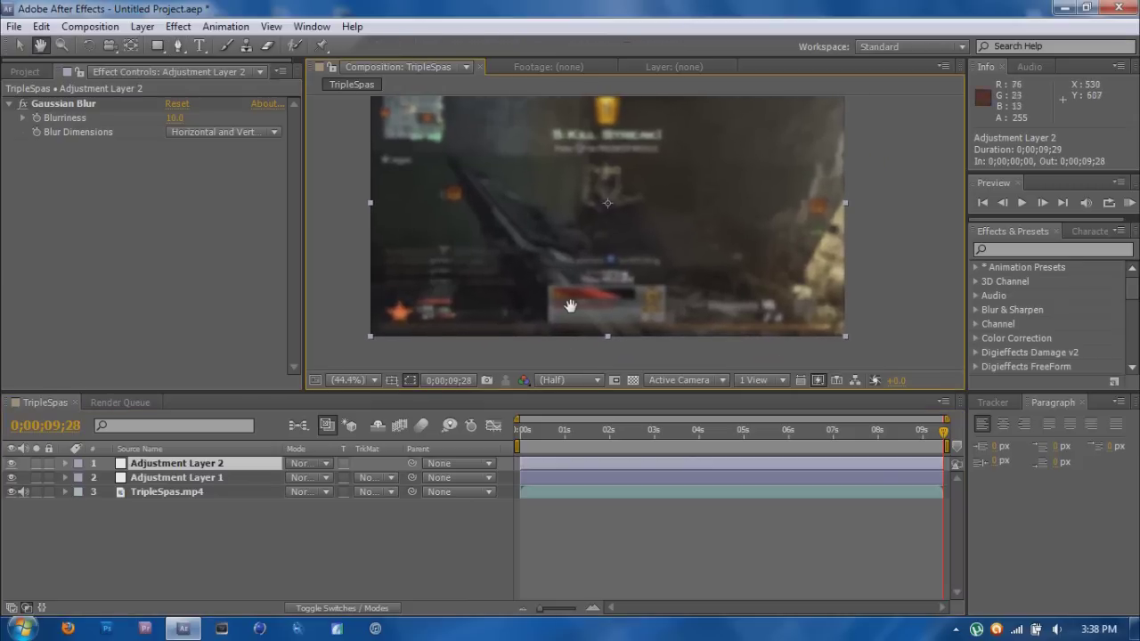
key("slash")
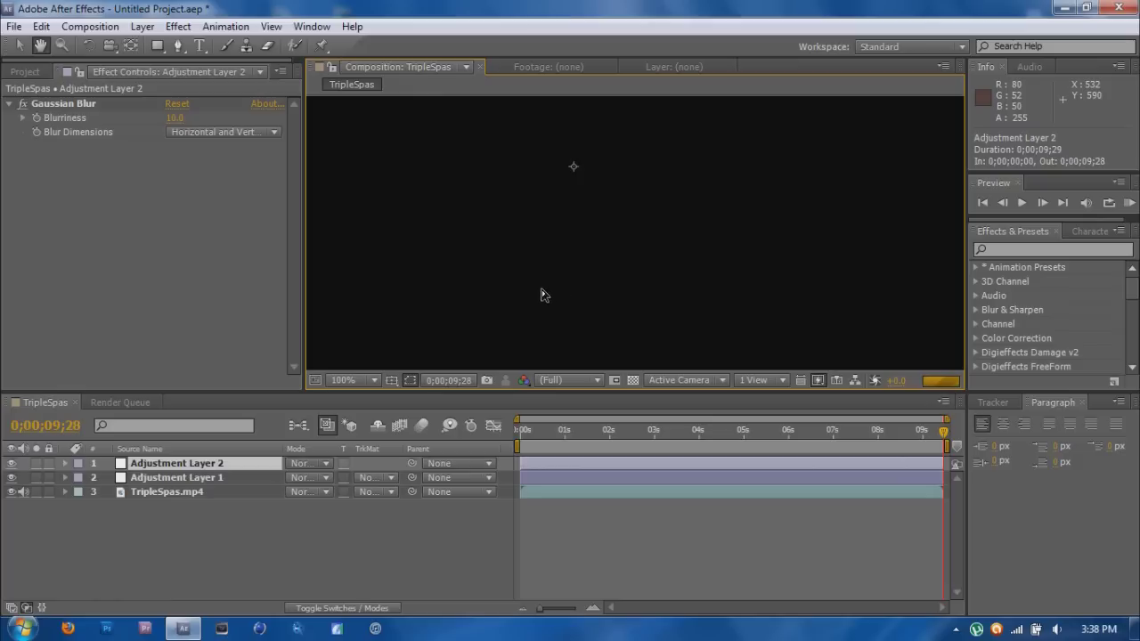
left_click_drag(545, 300, 692, 155)
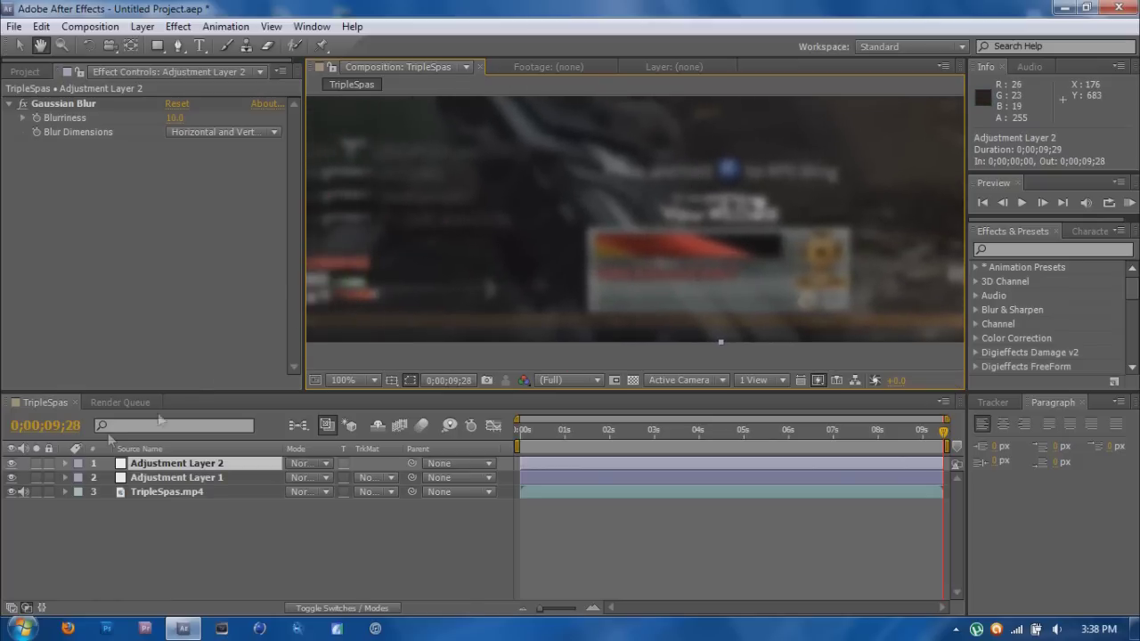
key("g")
key("v")
left_click(12, 463)
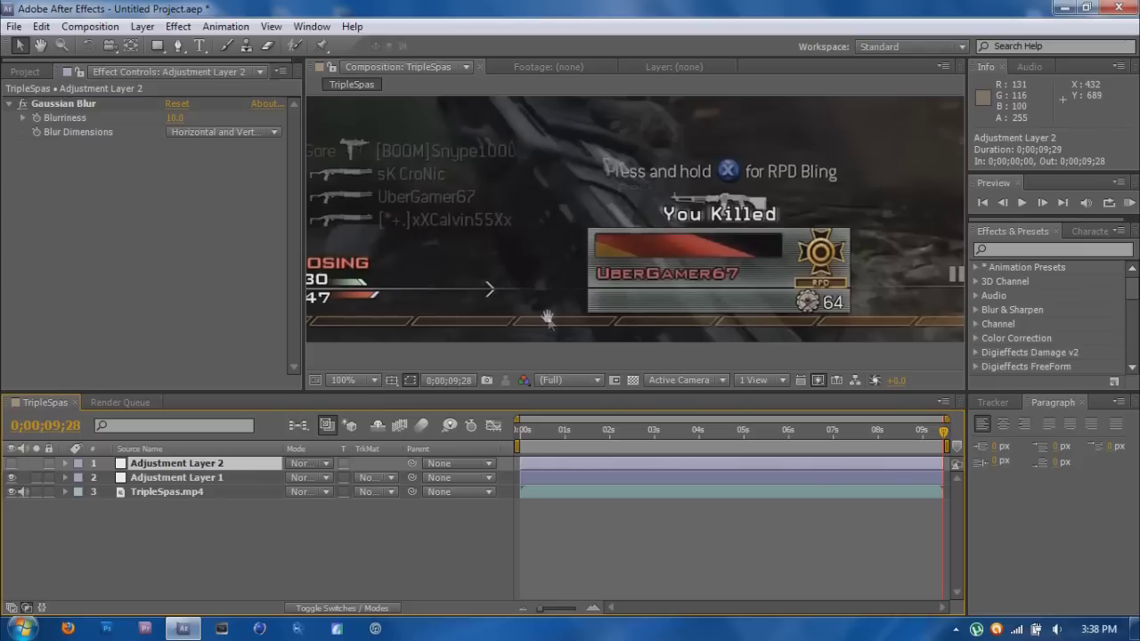
key("g")
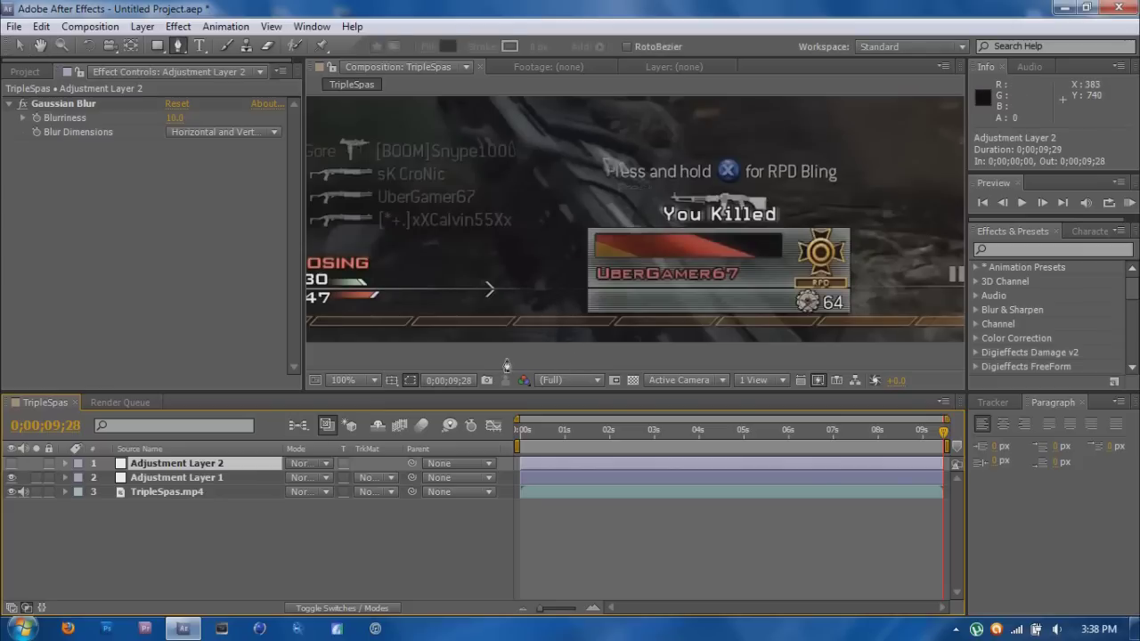
- Start Mask 1 with points along the frame's top, right and bottom edges
scroll(521, 329, "down", 2)
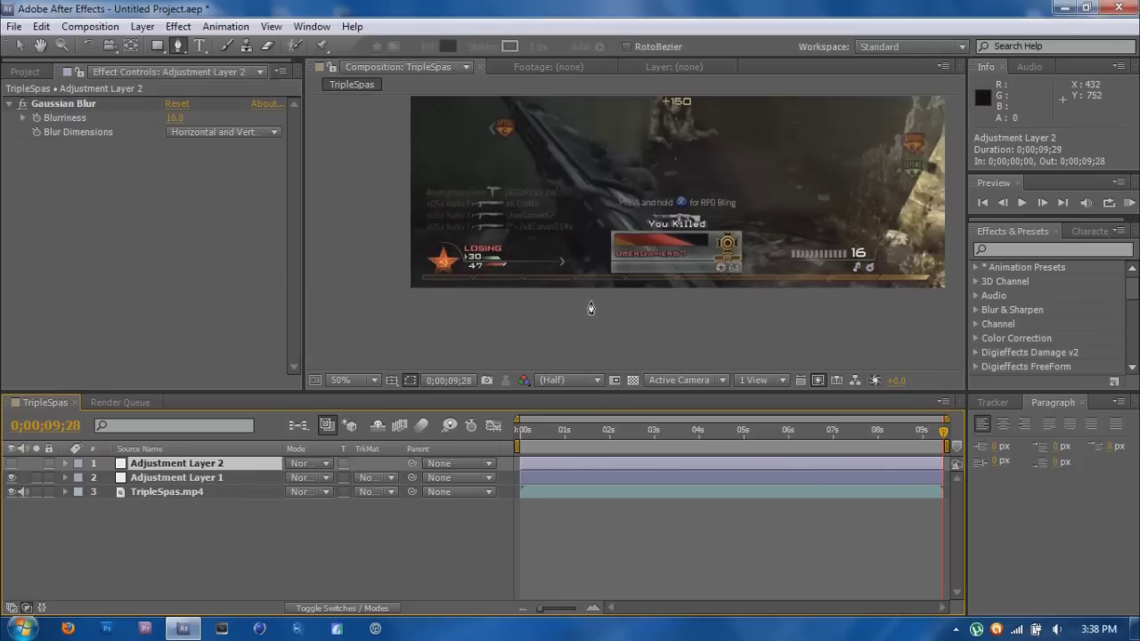
left_click(401, 298)
scroll(385, 205, "up", 3)
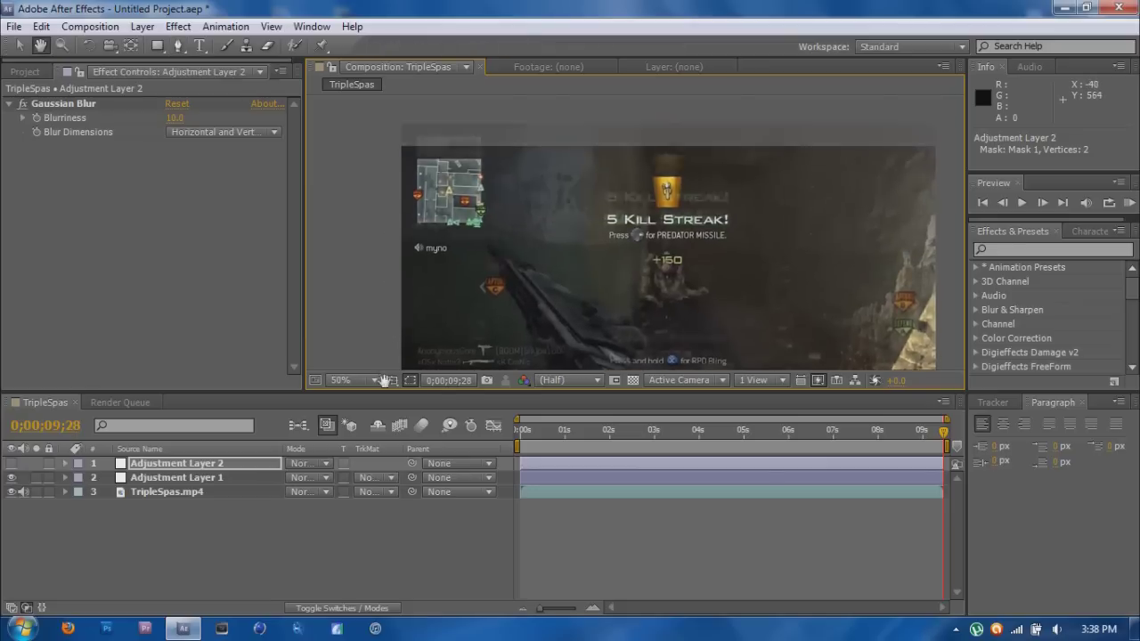
left_click(396, 140)
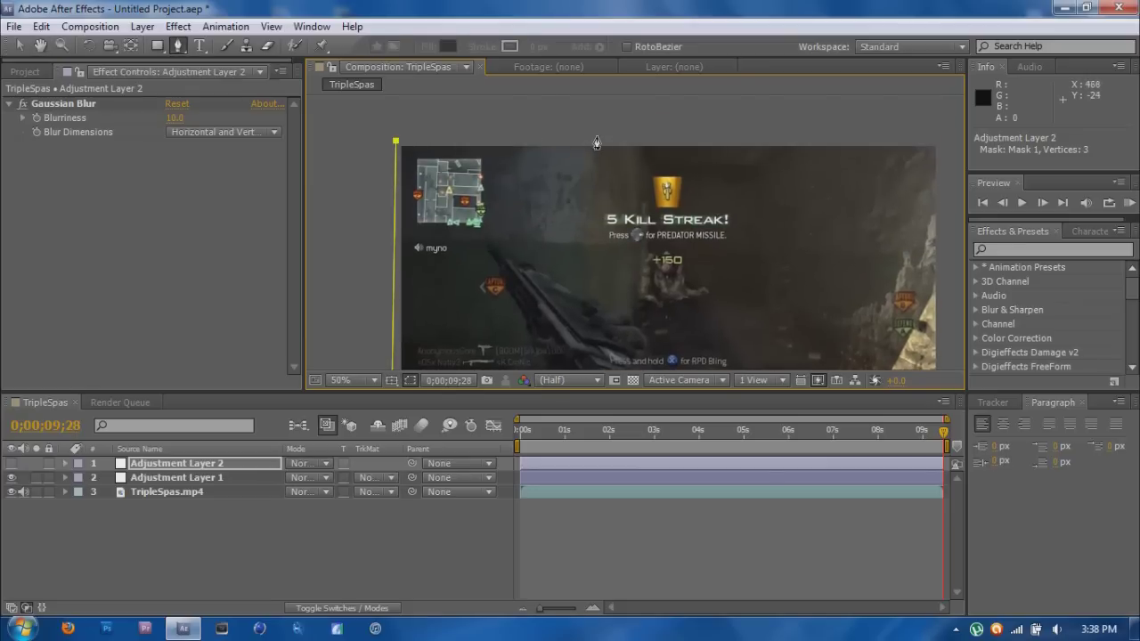
left_click(669, 136)
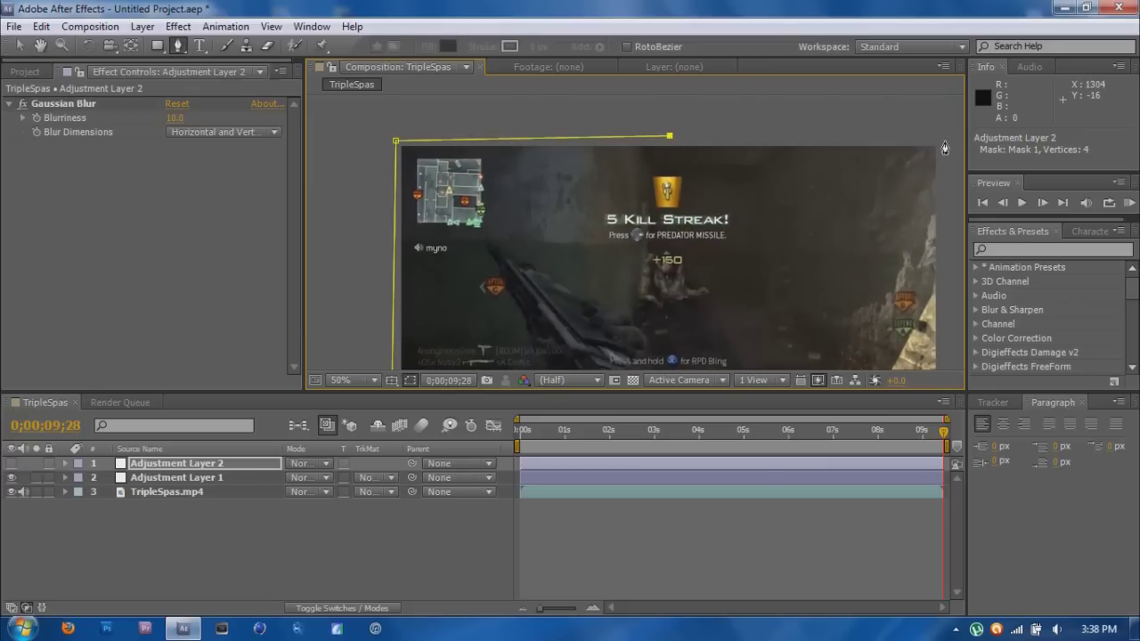
left_click(943, 143)
left_click(944, 278)
scroll(944, 285, "down", 5)
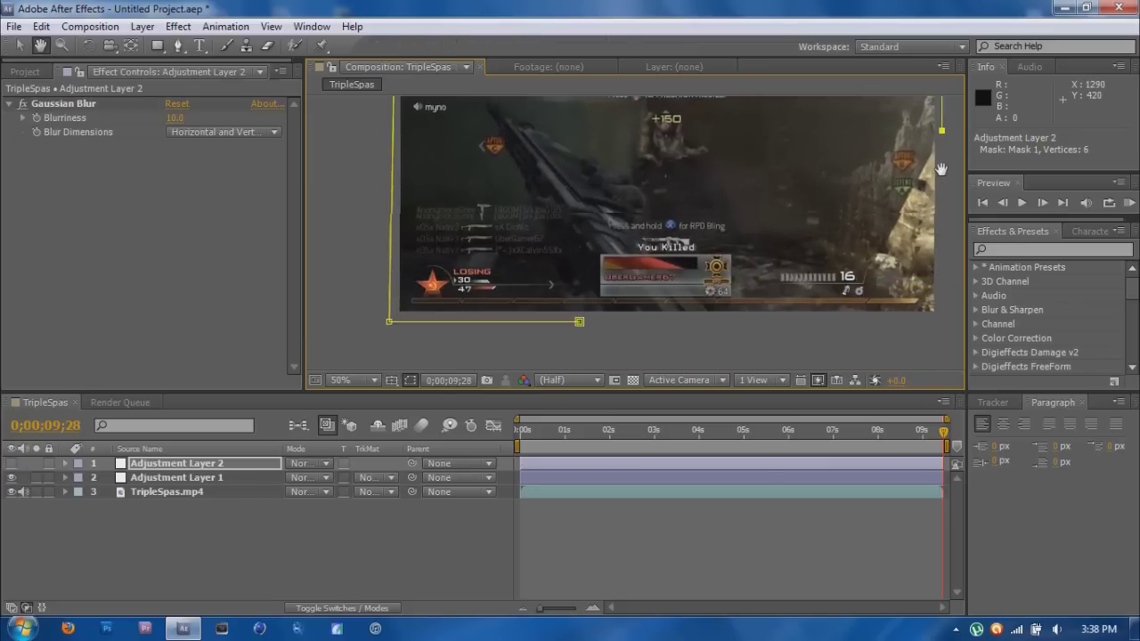
left_click(944, 289)
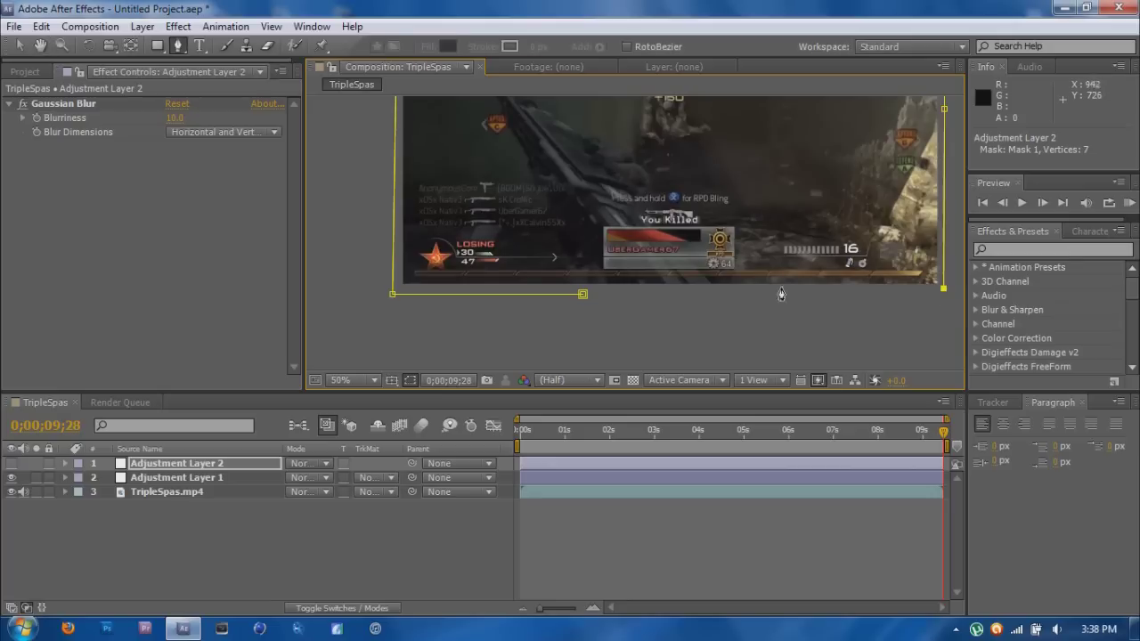
left_click(719, 289)
scroll(719, 289, "up", 2)
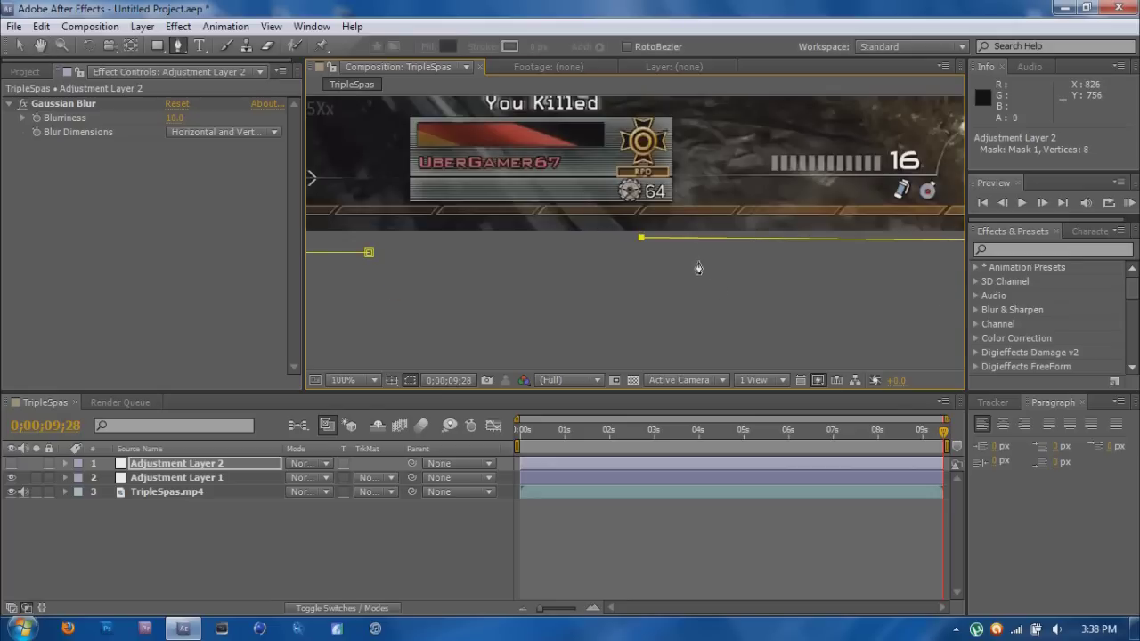
left_click_drag(647, 245, 648, 343)
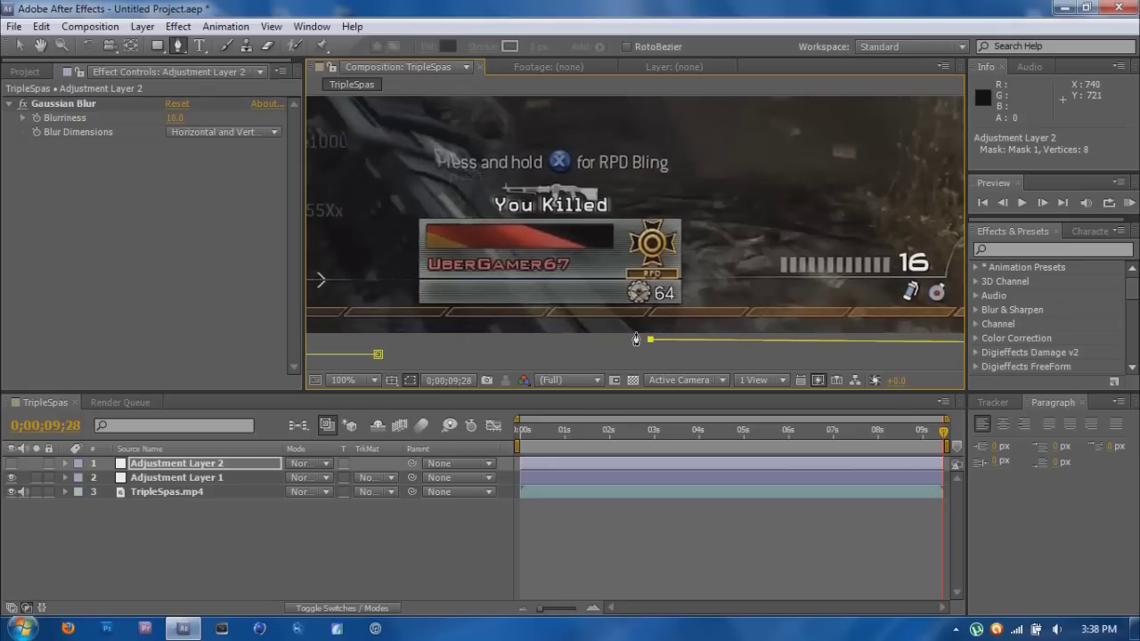
- Trace the mask around the kill banner and up toward the gun
left_click(633, 331)
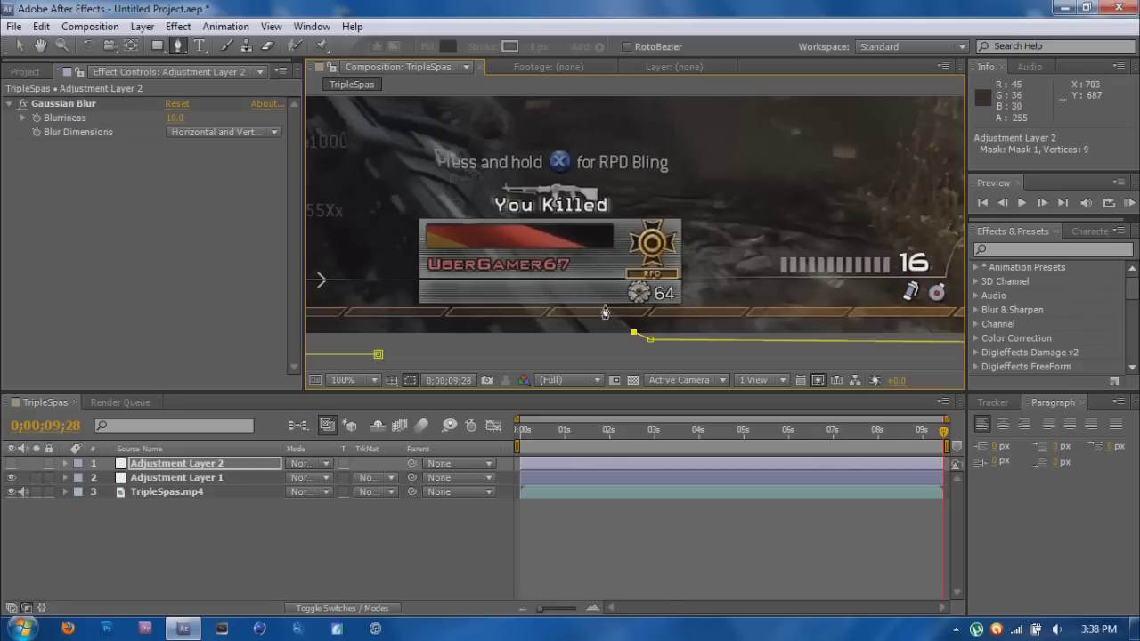
left_click(606, 305)
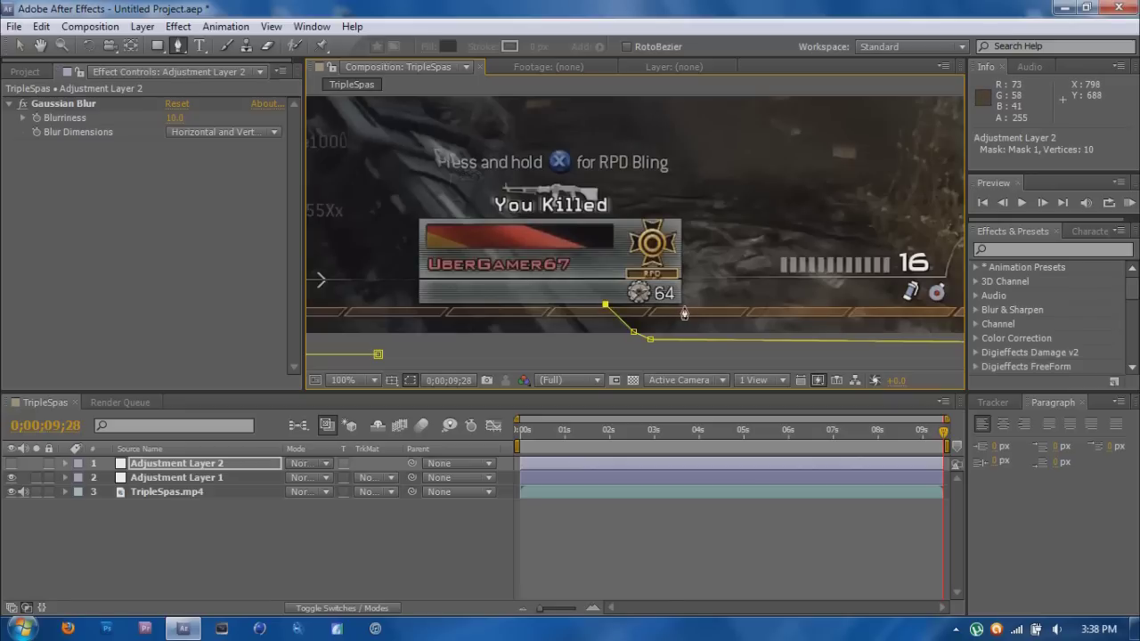
left_click(681, 306)
left_click(680, 219)
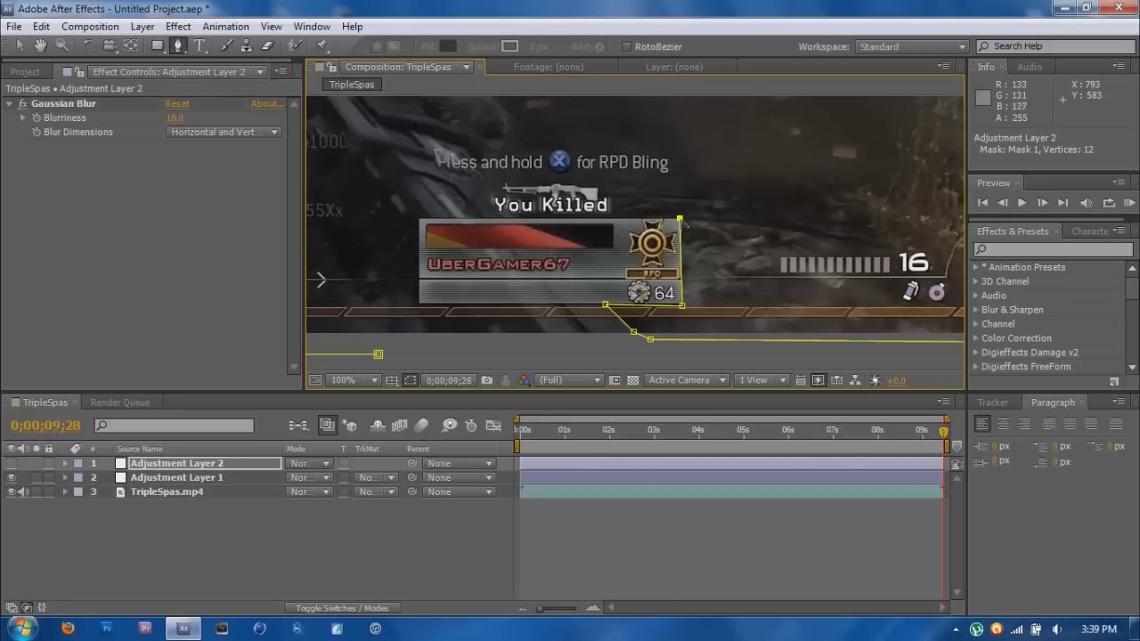
left_click(524, 218)
left_click(505, 203)
left_click(510, 163)
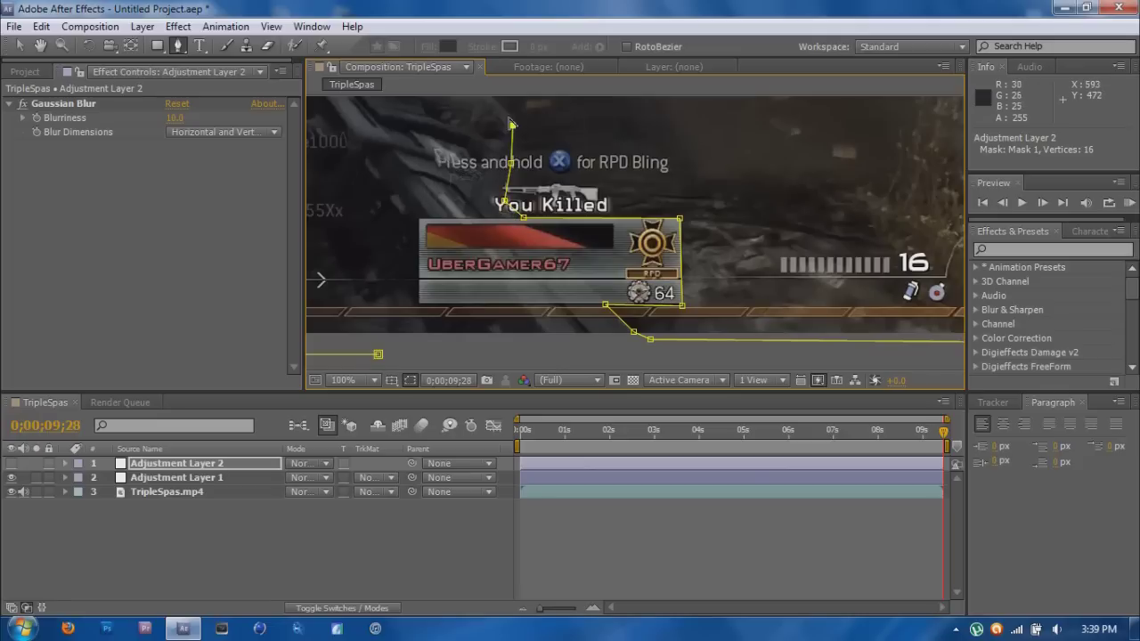
left_click(494, 106)
- Trace the mask along the gun's upper edge
left_click_drag(496, 107, 530, 283)
left_click(519, 273)
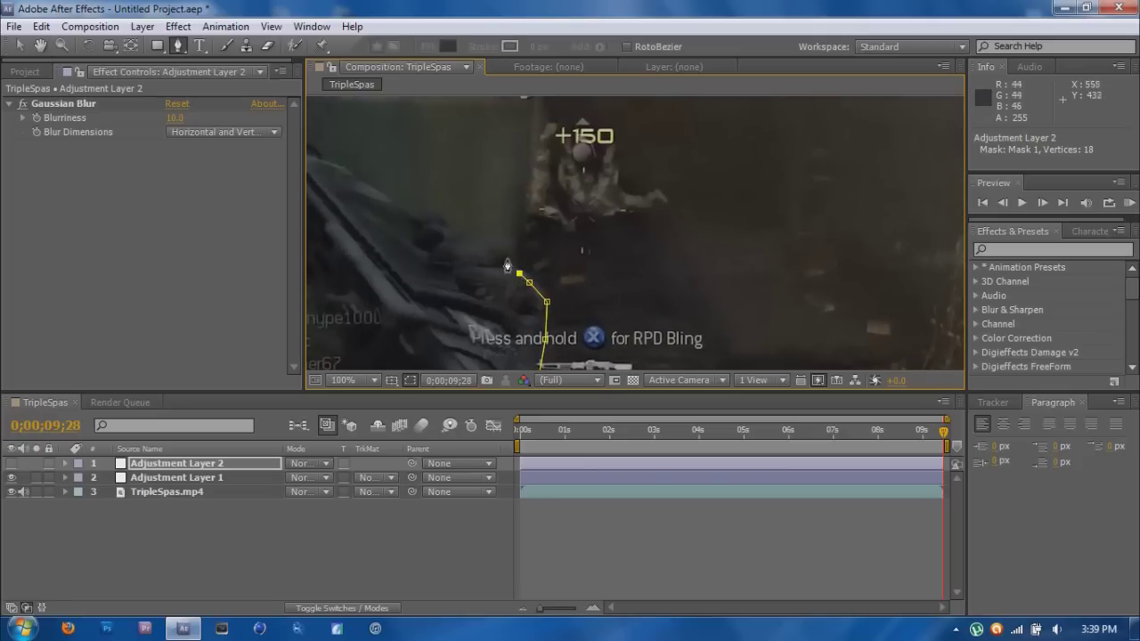
left_click(514, 242)
left_click(481, 240)
left_click(455, 229)
left_click(434, 207)
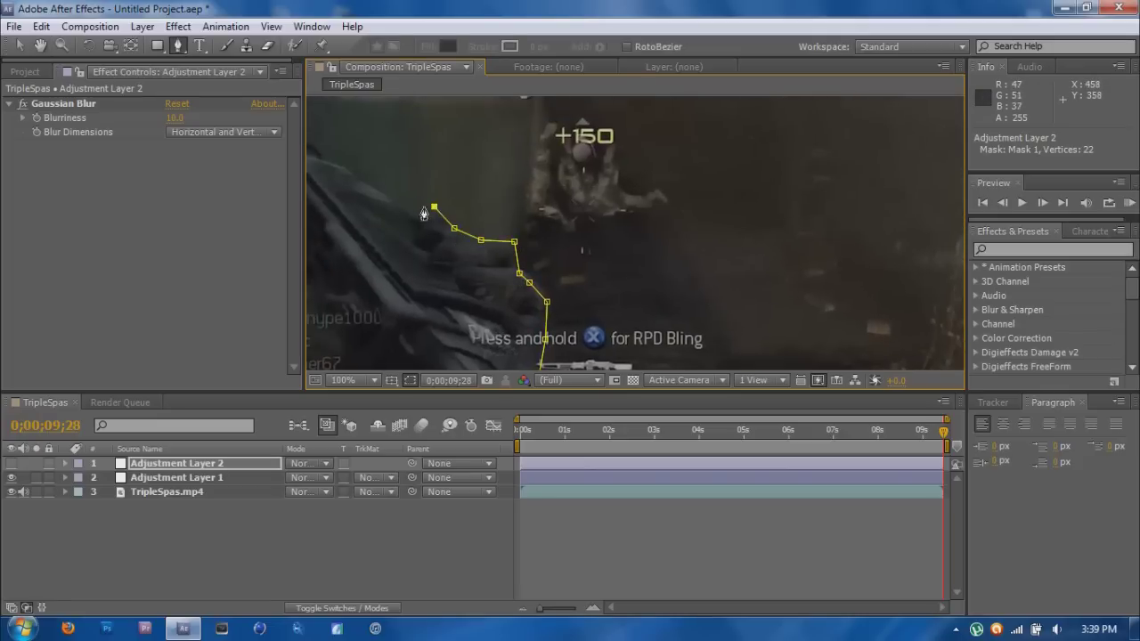
left_click(403, 206)
left_click(351, 177)
- Continue the mask up the gun barrel to its tip
left_click_drag(332, 173, 701, 324)
left_click(700, 317)
left_click(677, 296)
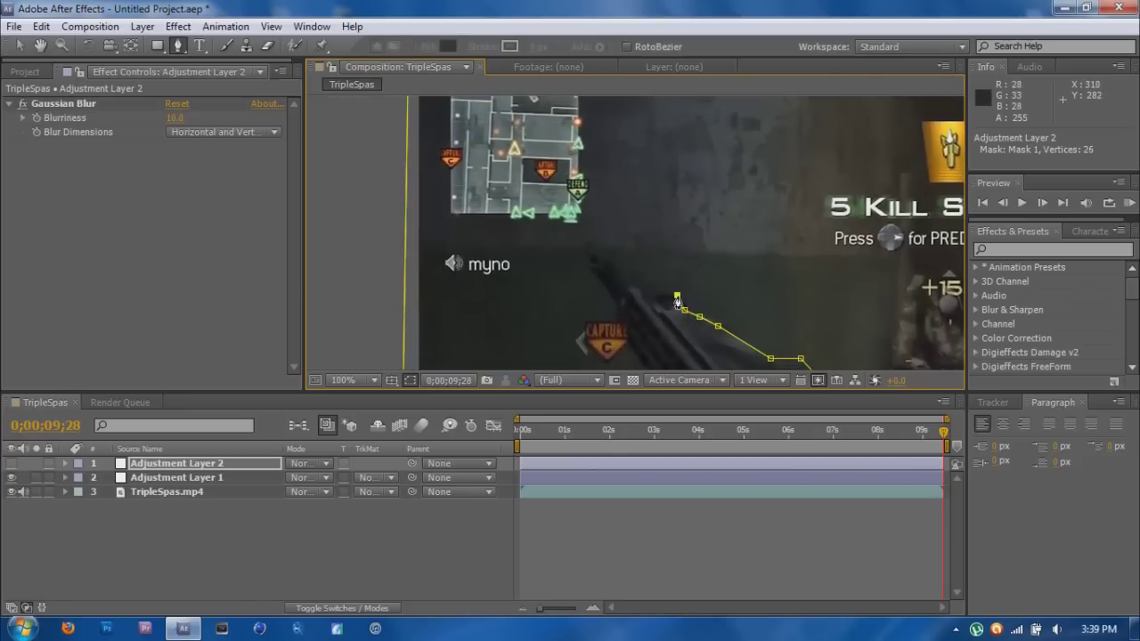
left_click(658, 294)
left_click(641, 292)
left_click(604, 259)
left_click(590, 255)
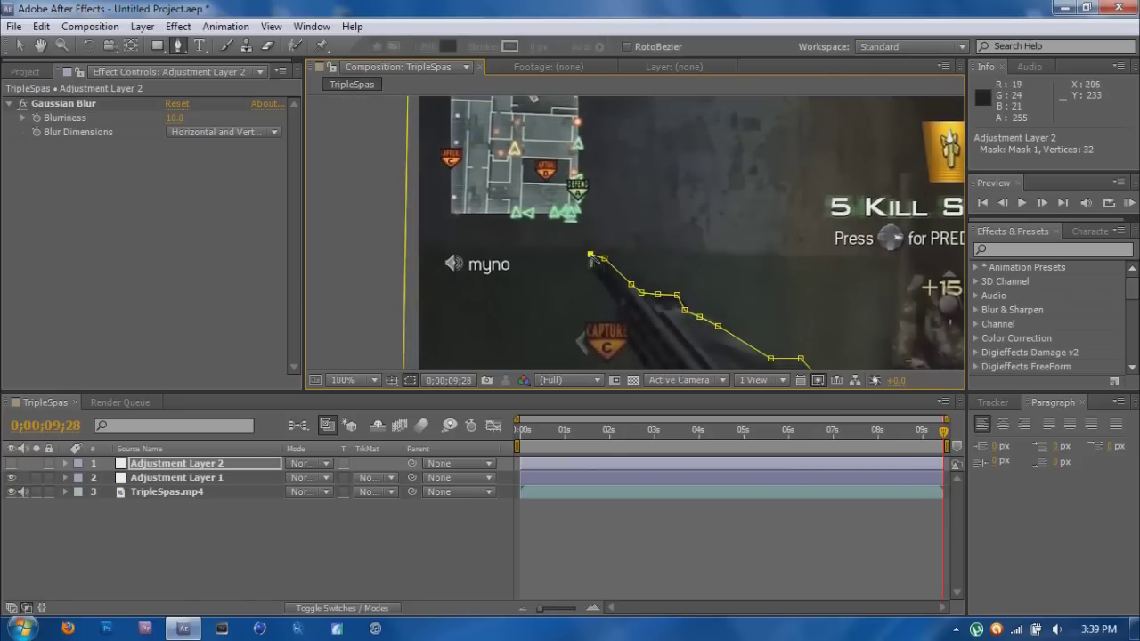
- Trace the mask back down the gun's underside
left_click_drag(609, 310, 626, 198)
left_click(632, 192)
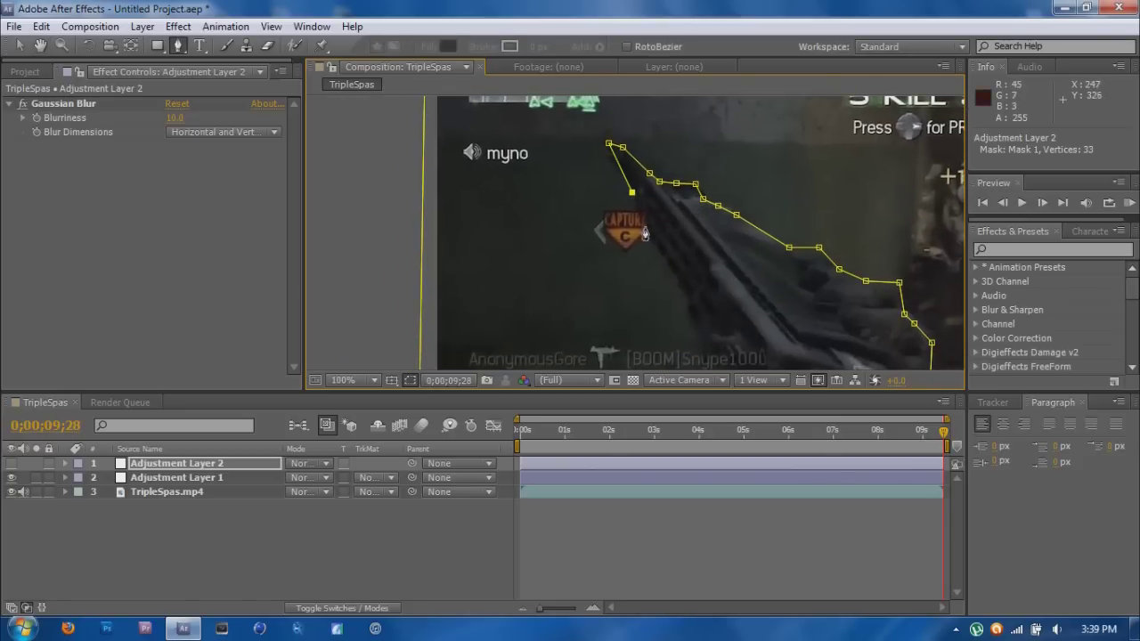
left_click(645, 231)
left_click(681, 290)
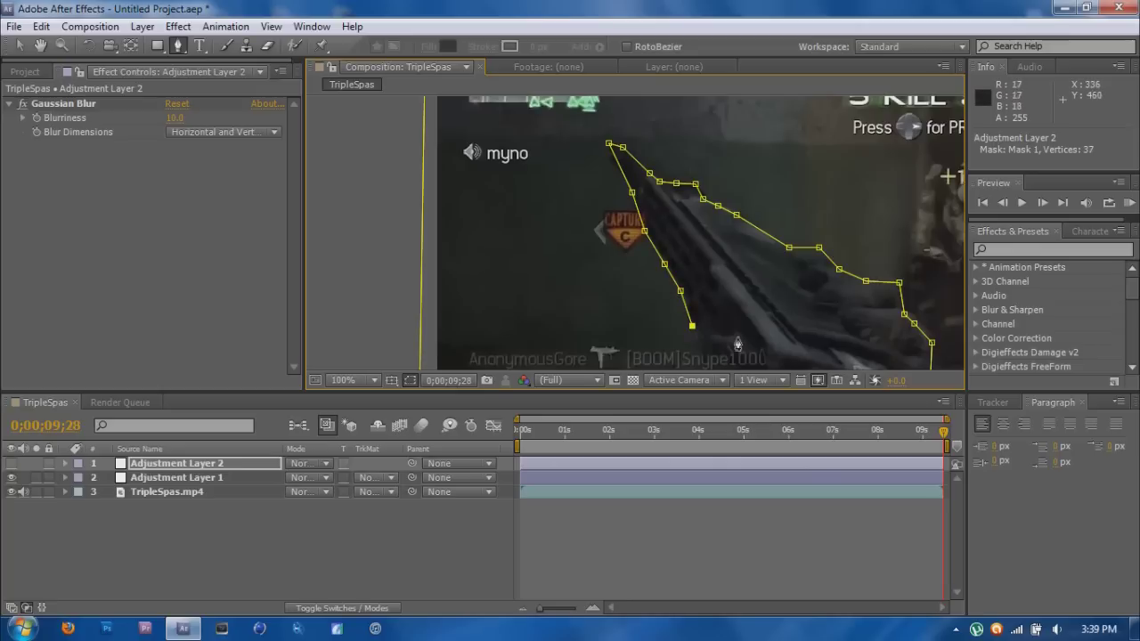
left_click_drag(738, 345, 722, 186)
left_click(693, 205)
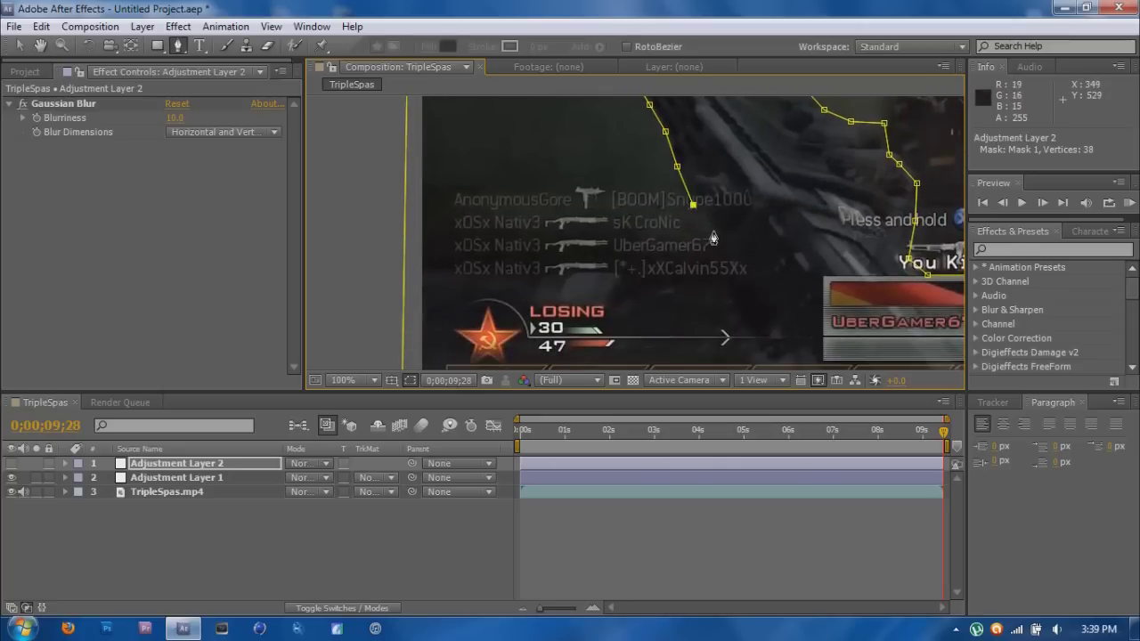
left_click(712, 230)
left_click(717, 264)
left_click(735, 317)
left_click(753, 340)
- Close the 44-vertex mask below the frame's bottom edge, then zoom out and deselect
left_click_drag(804, 325, 807, 212)
key("g")
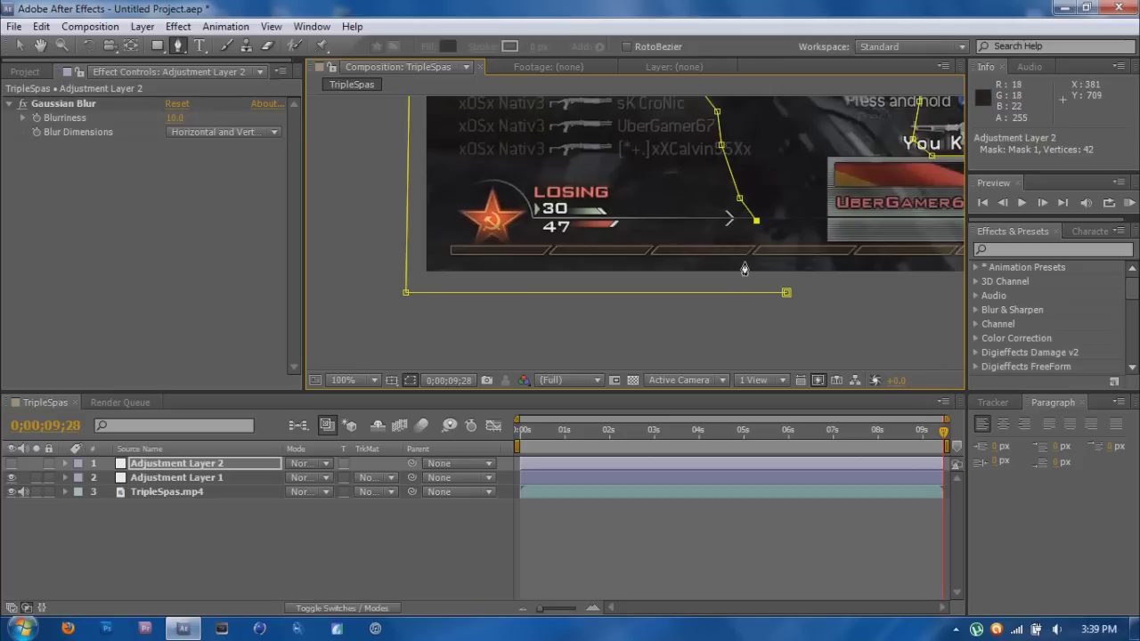
left_click(745, 262)
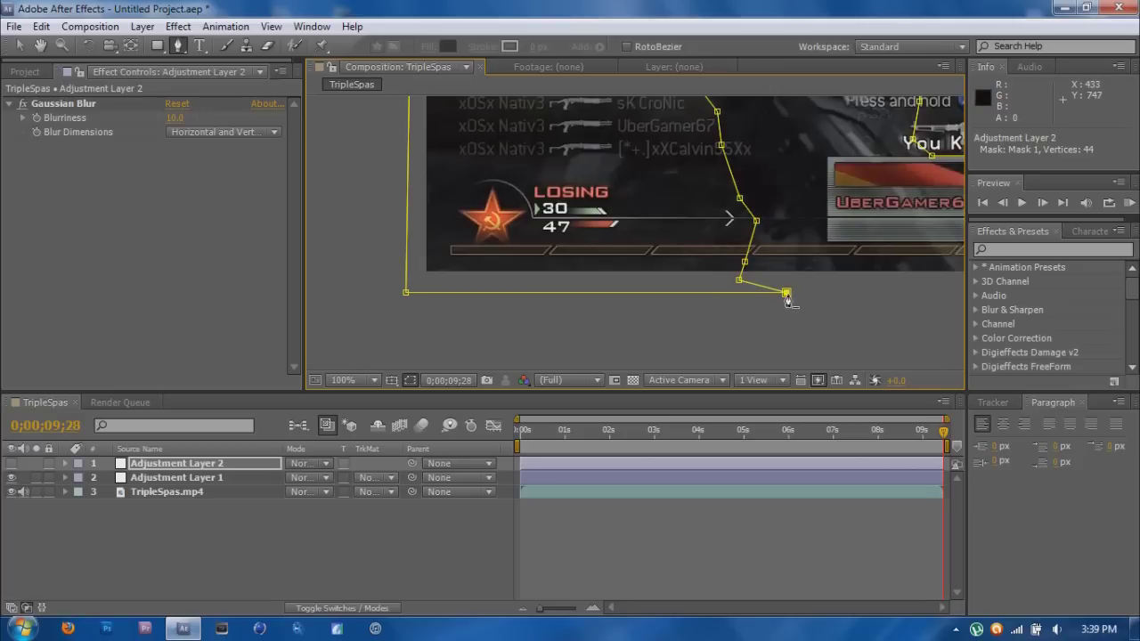
key("comma")
key("comma")
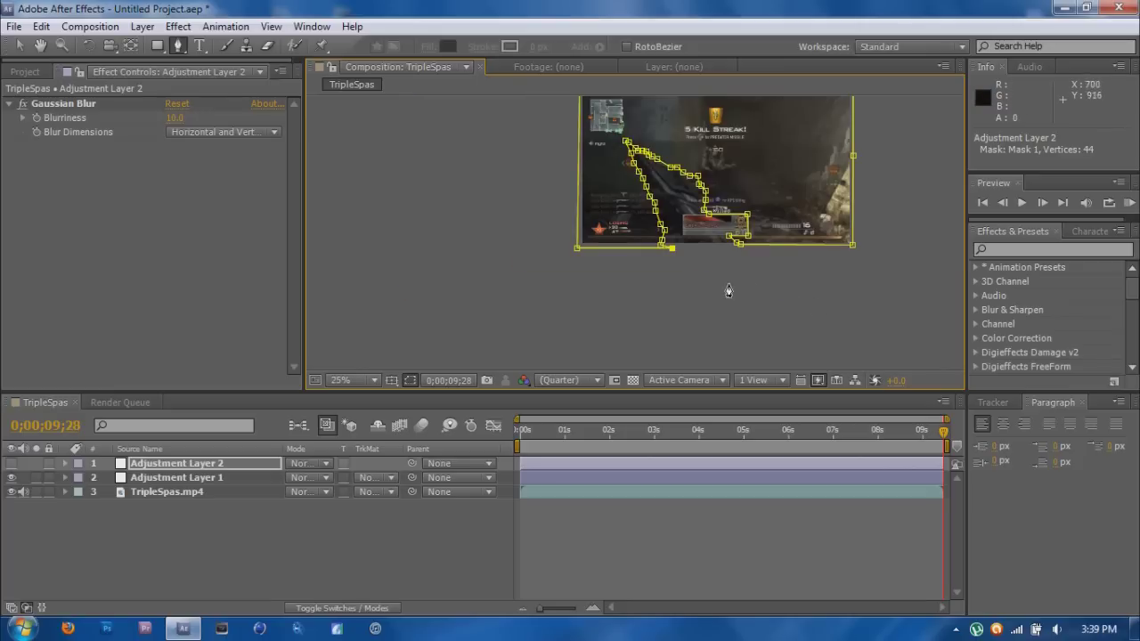
key("v")
left_click(508, 301)
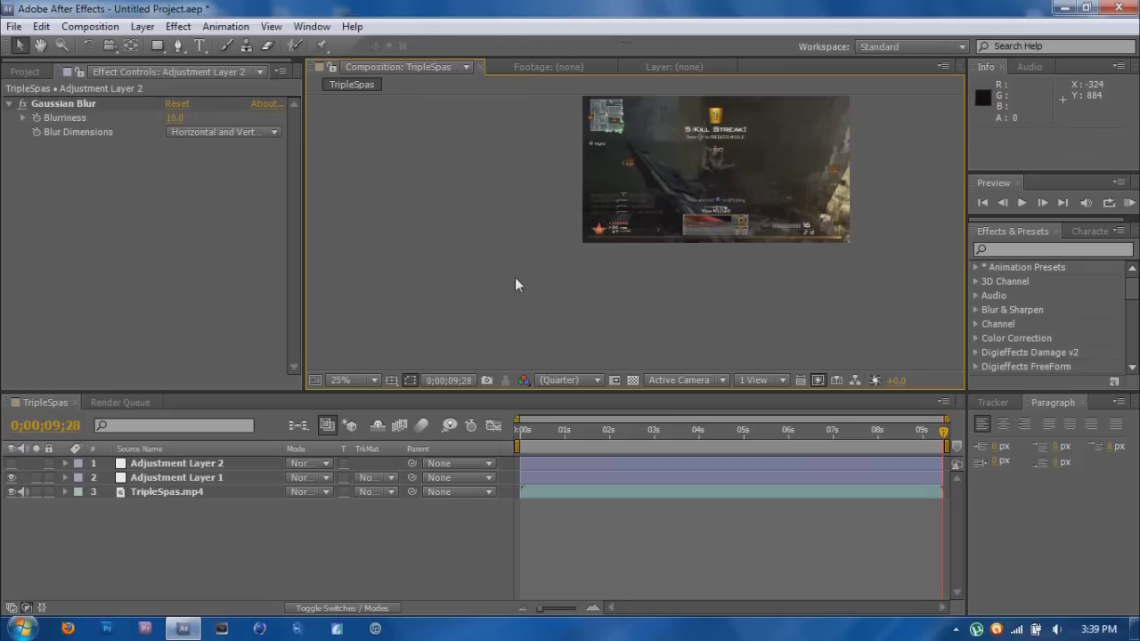
- Fit the comp in the viewer, show both adjustment layers, and reveal Twixtor's Speed %
left_click(344, 381)
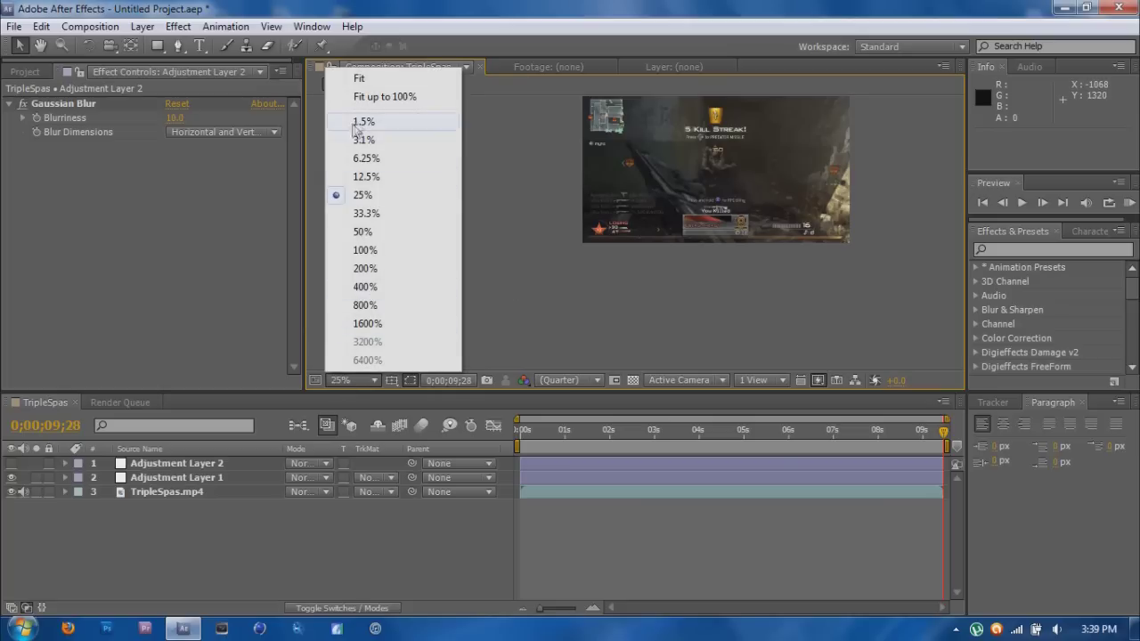
left_click(365, 97)
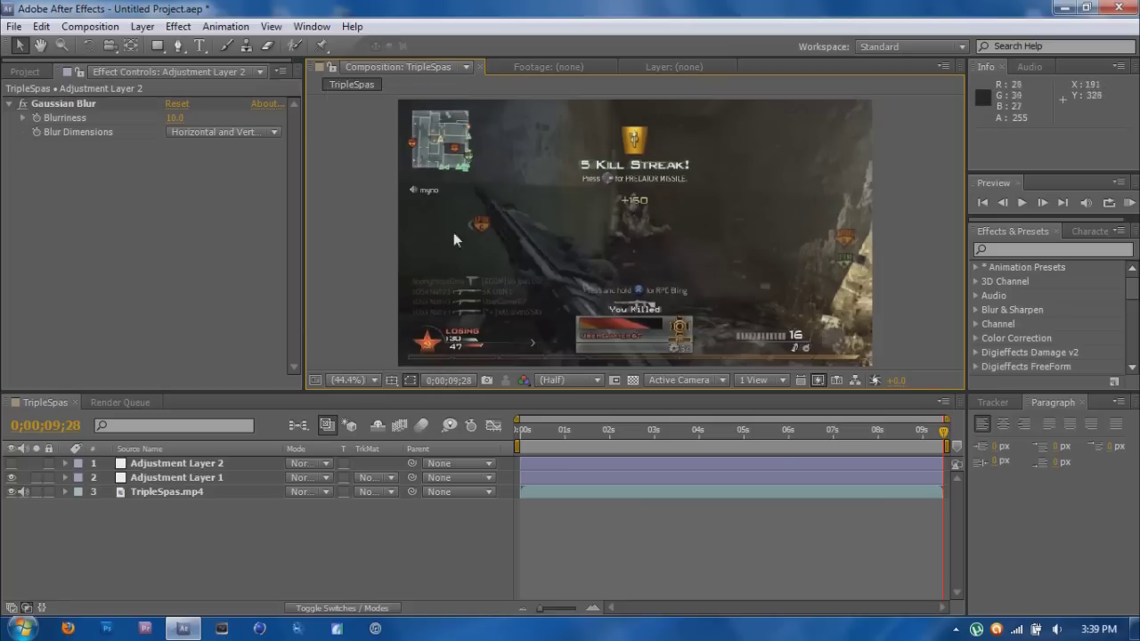
left_click(11, 477)
left_click(11, 463)
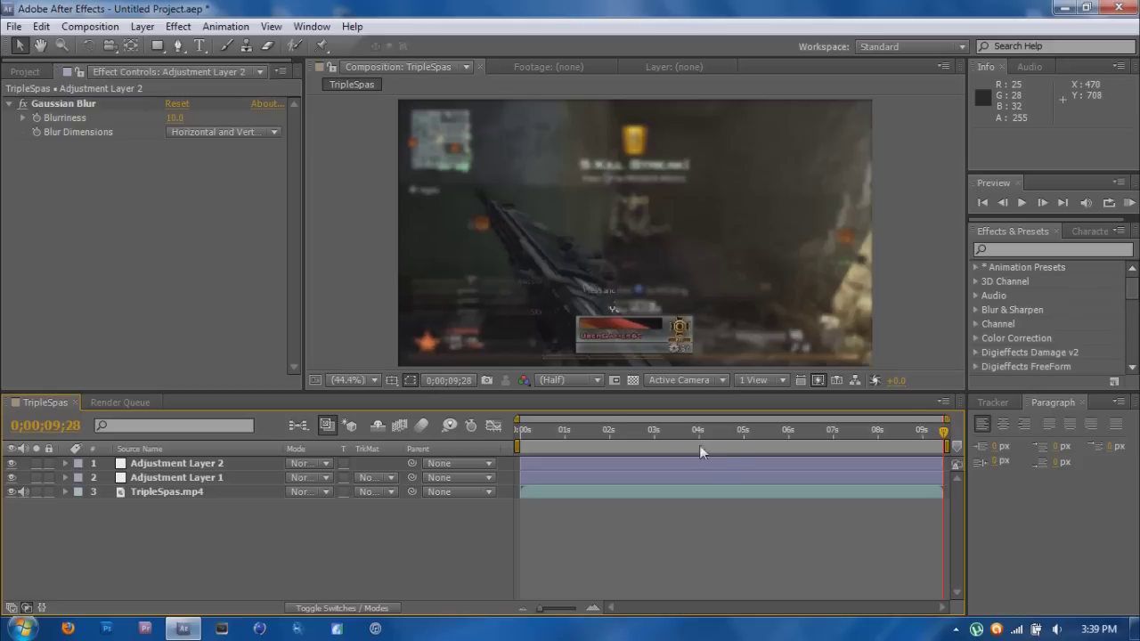
left_click(65, 478)
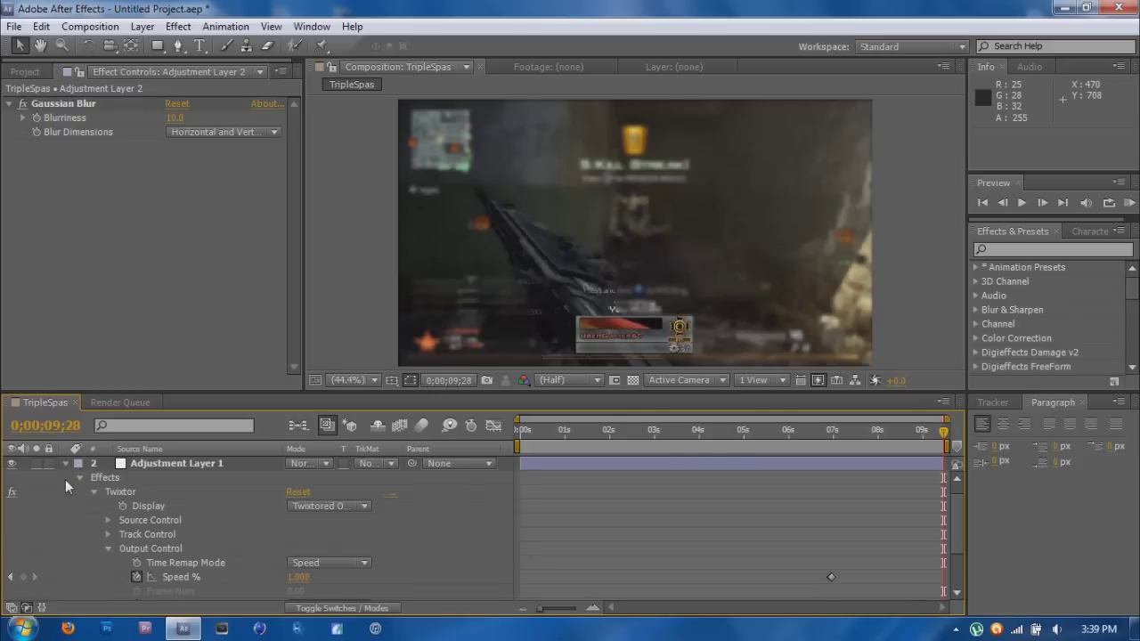
- Go to the 0;00;06;57 Speed % keyframe and reveal Adjustment Layer 2's Gaussian Blur Blurriness
left_click(9, 578)
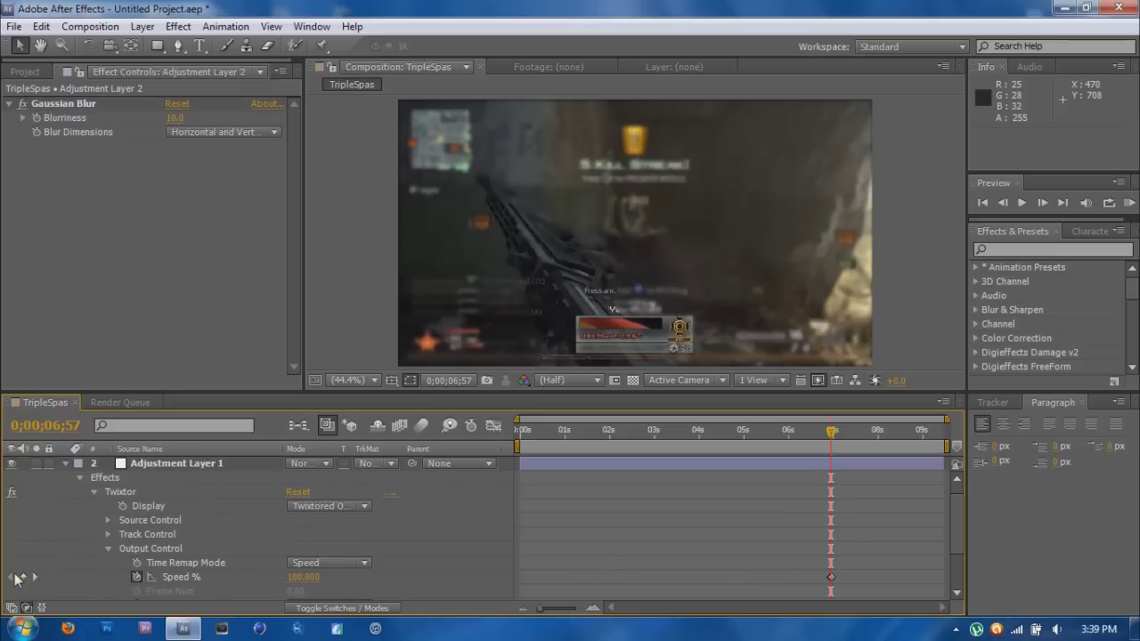
scroll(104, 513, "up", 1)
left_click(64, 464)
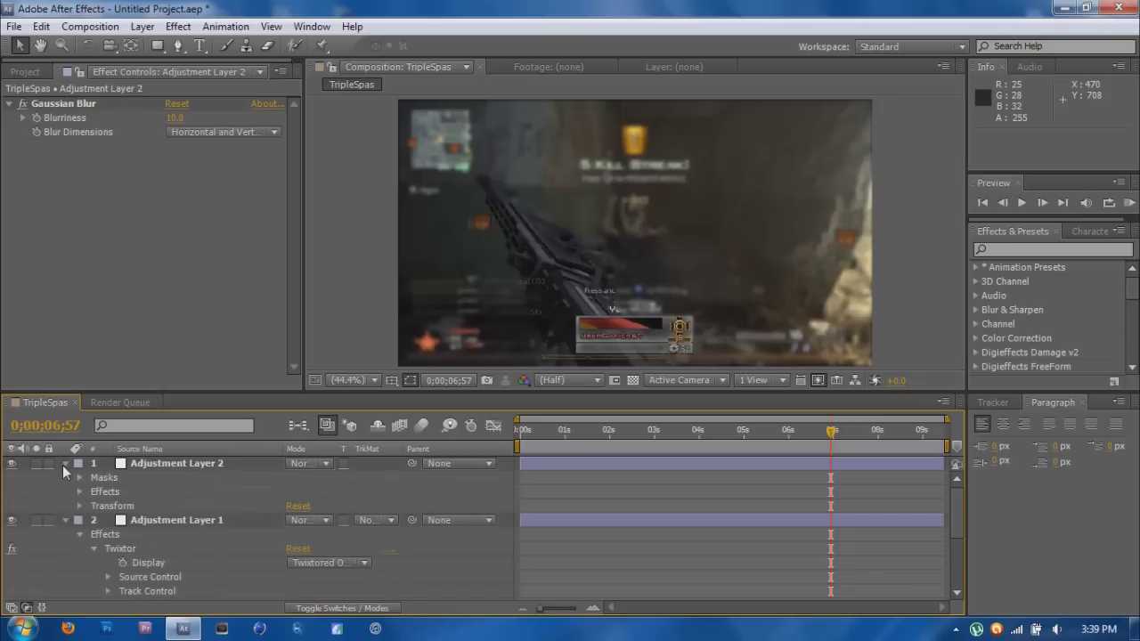
left_click(80, 477)
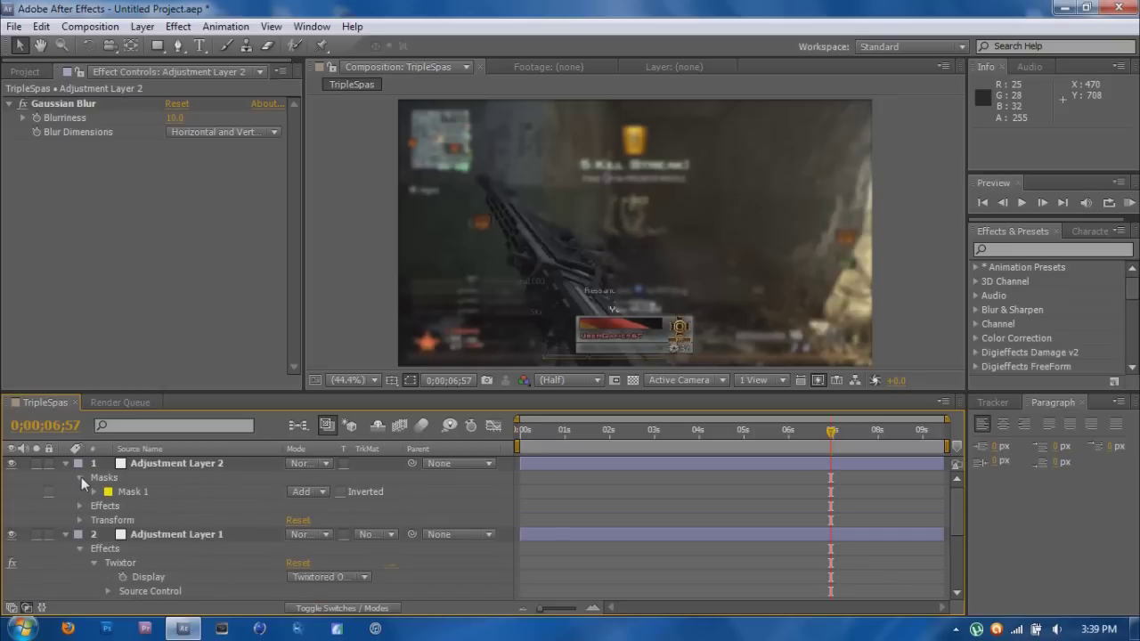
left_click(79, 477)
left_click(78, 492)
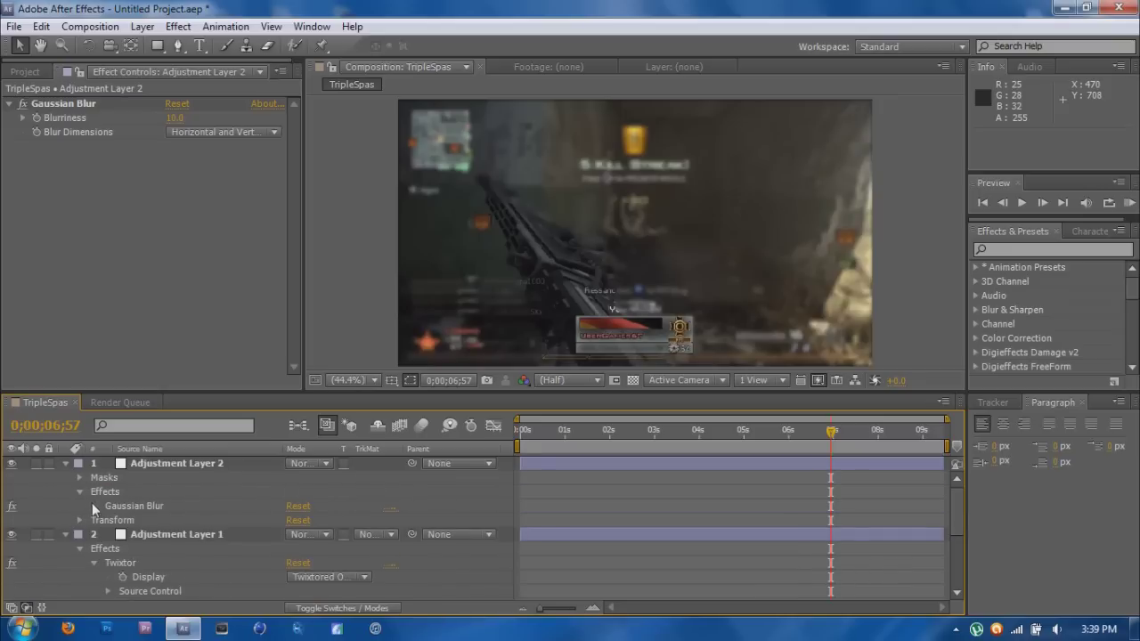
left_click(94, 507)
scroll(103, 506, "down", 1)
scroll(121, 508, "up", 1)
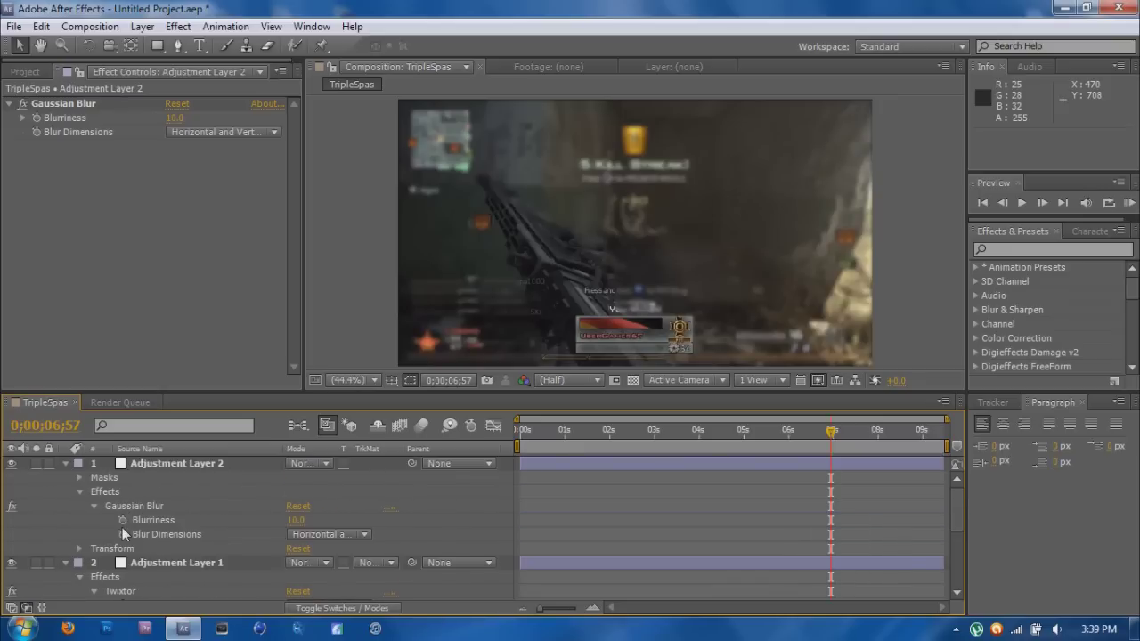
- Keyframe Blurriness at 0.0 on 0;00;06;57, ramping to 10.0 just after
left_click(123, 522)
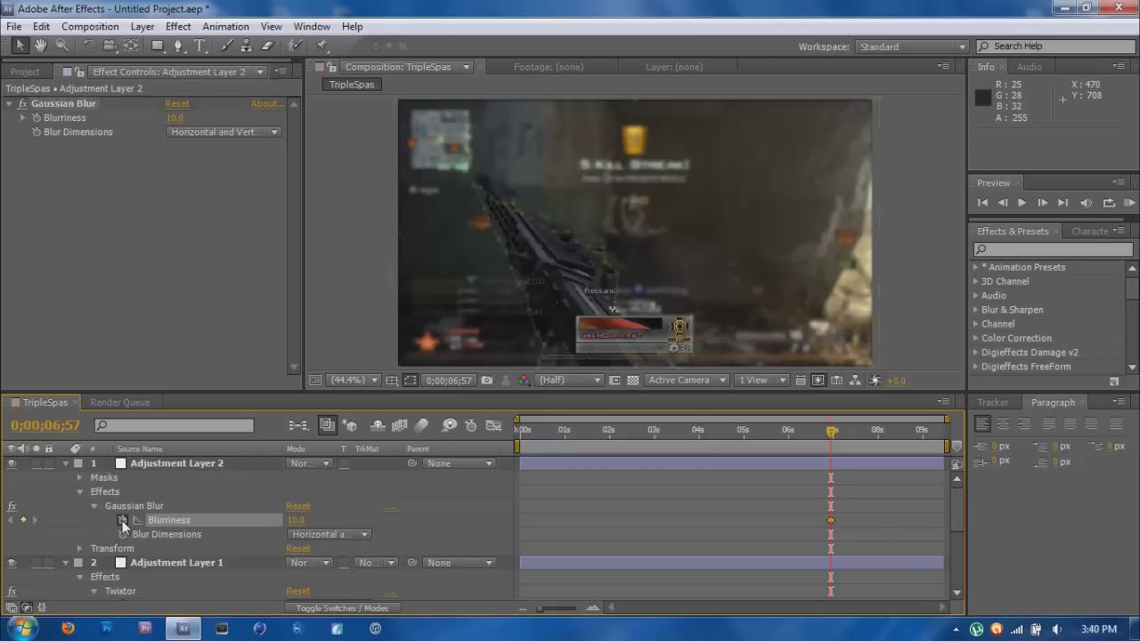
left_click(1044, 203)
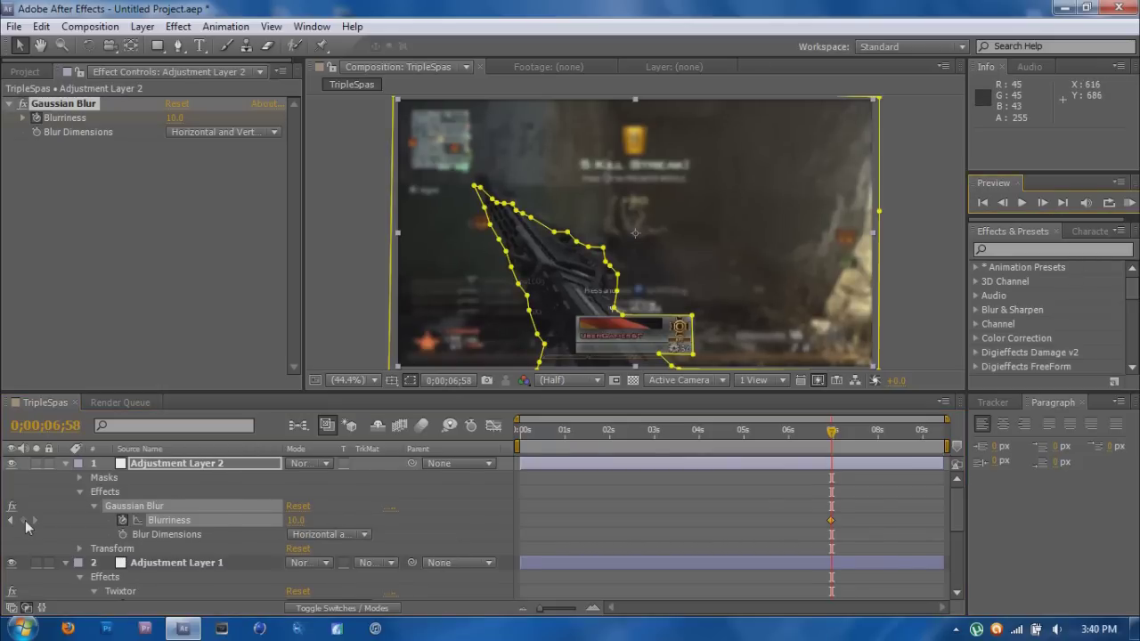
left_click(504, 407)
left_click(11, 521)
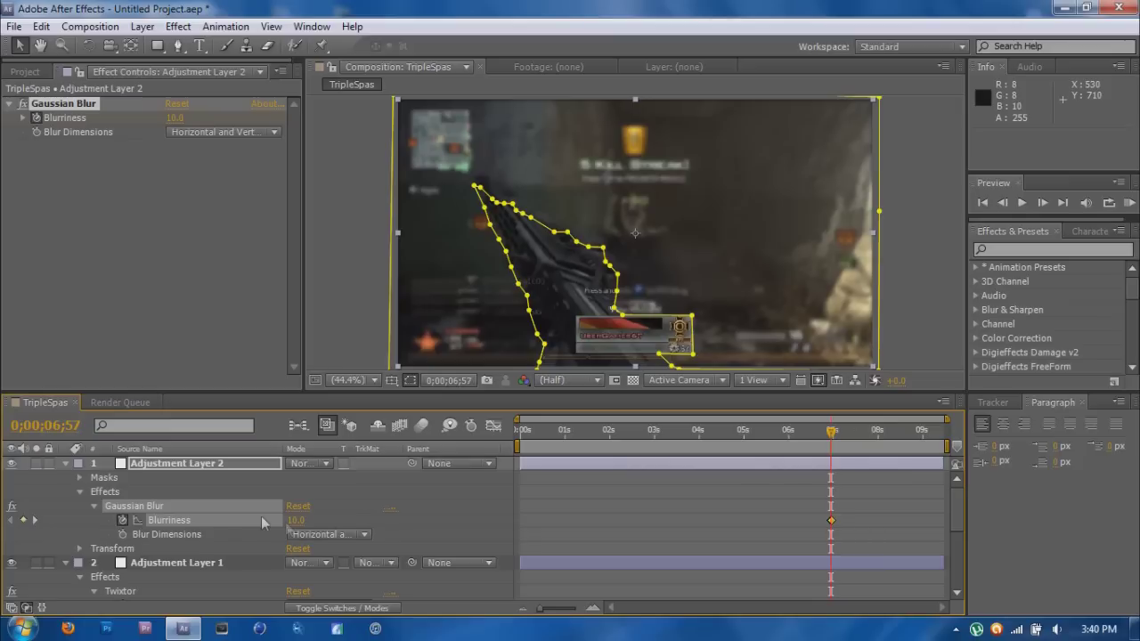
left_click(296, 522)
type("0")
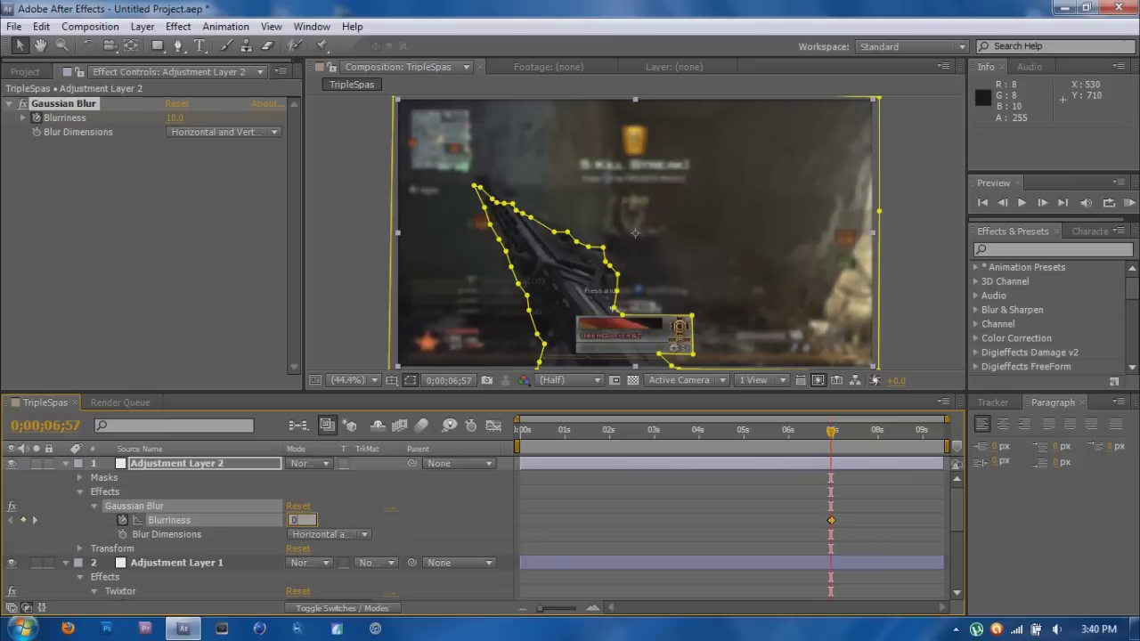
key("Return")
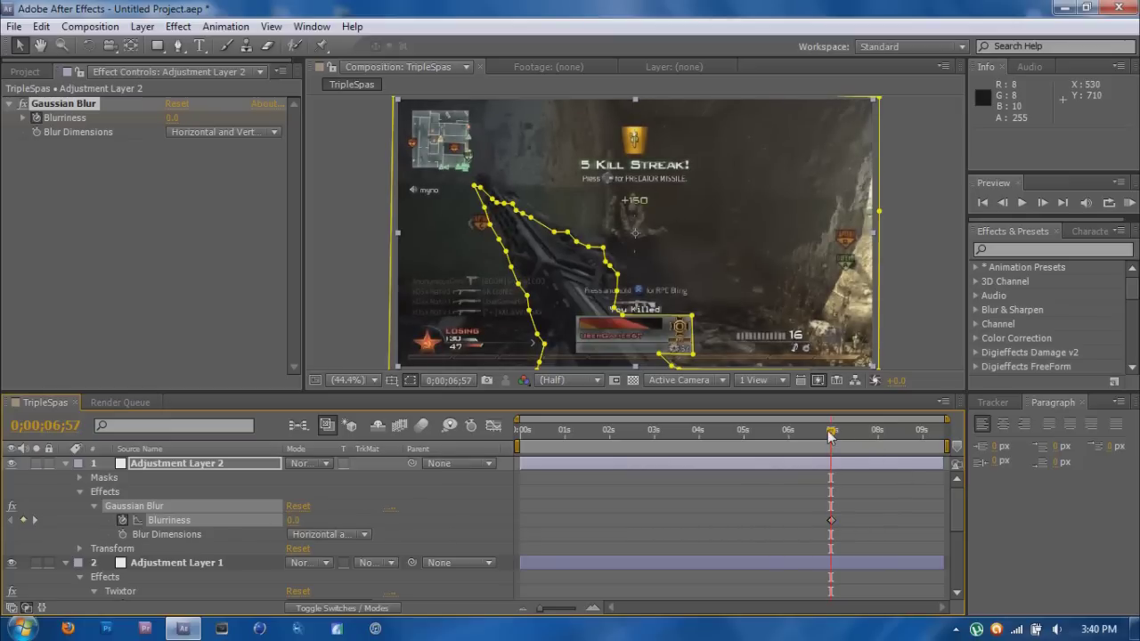
left_click_drag(836, 434, 832, 435)
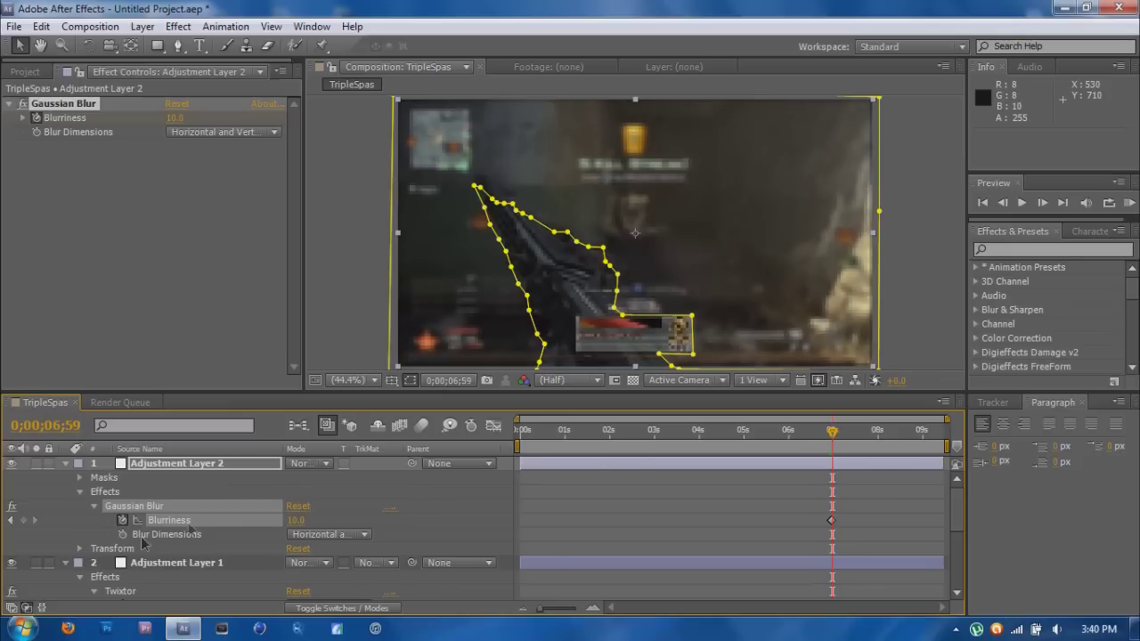
scroll(64, 542, "down", 3)
scroll(69, 557, "down", 2)
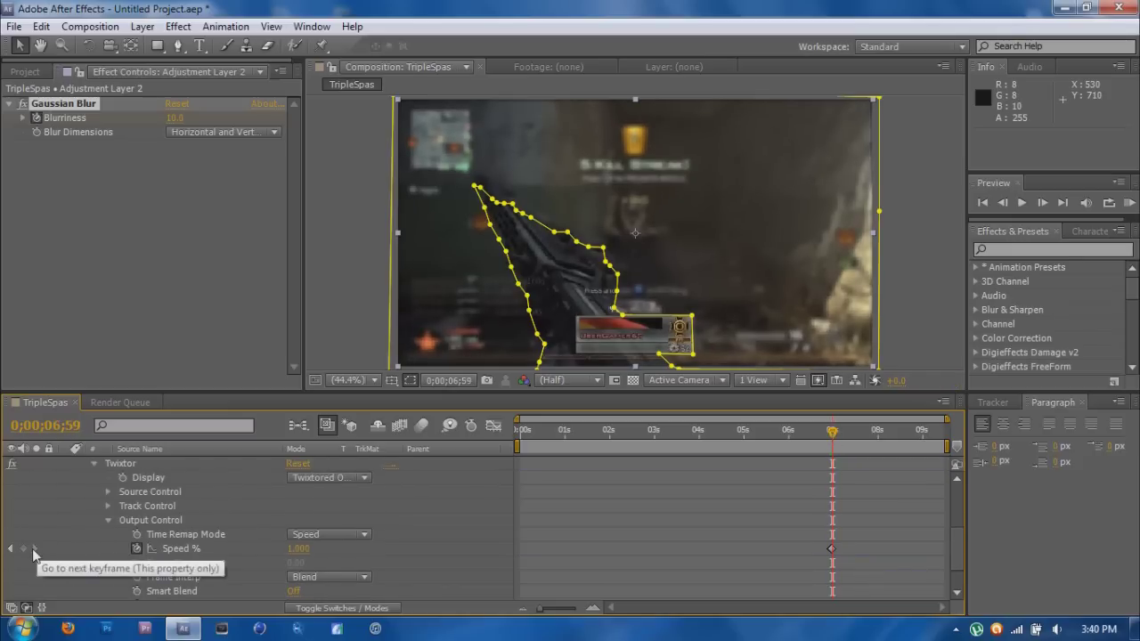
left_click_drag(834, 433, 896, 438)
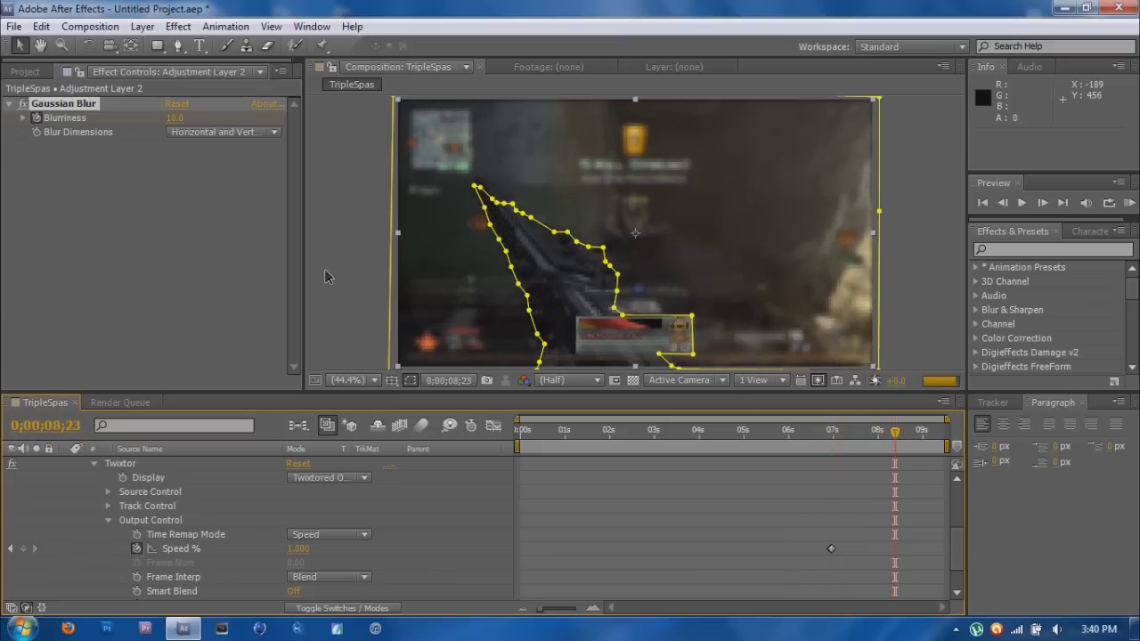
left_click(379, 238)
scroll(379, 238, "down", 1)
scroll(379, 238, "up", 2)
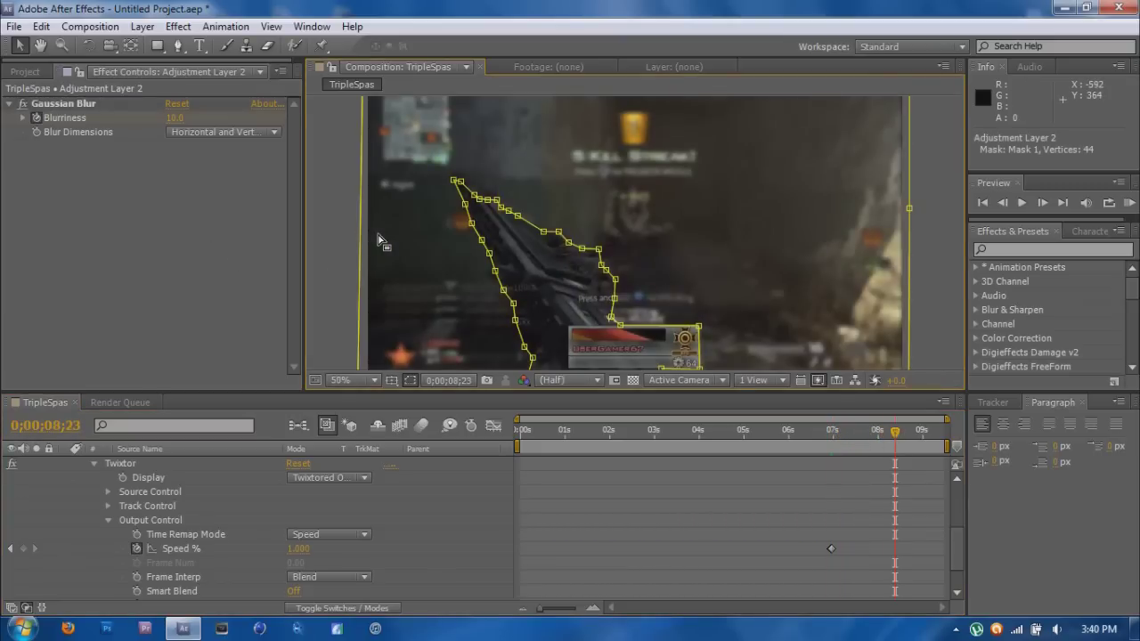
left_click(337, 239)
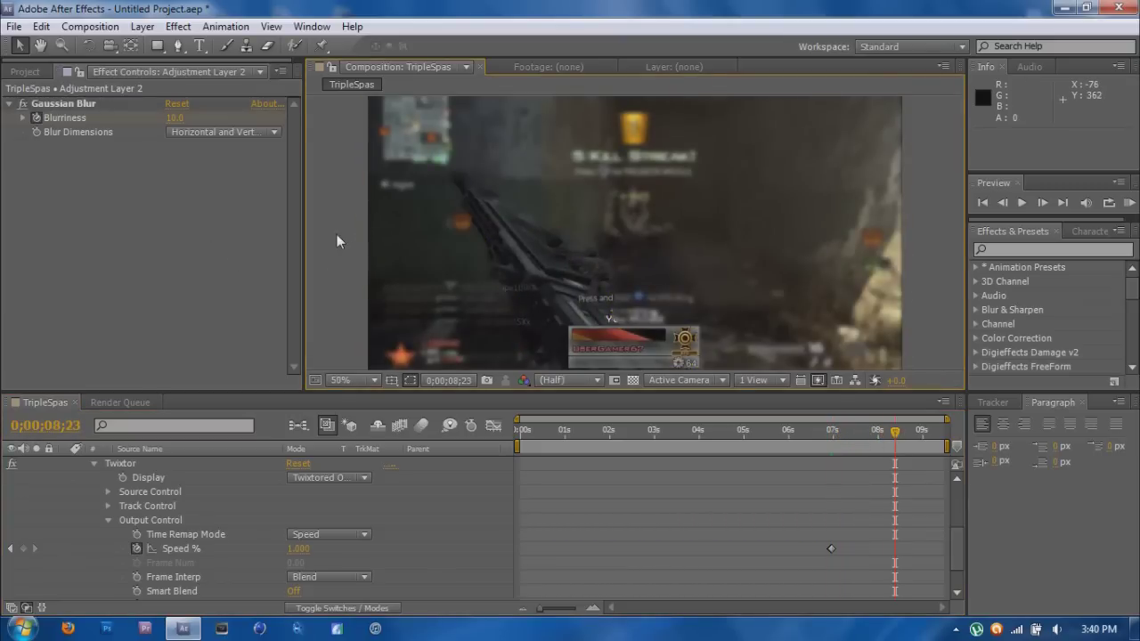